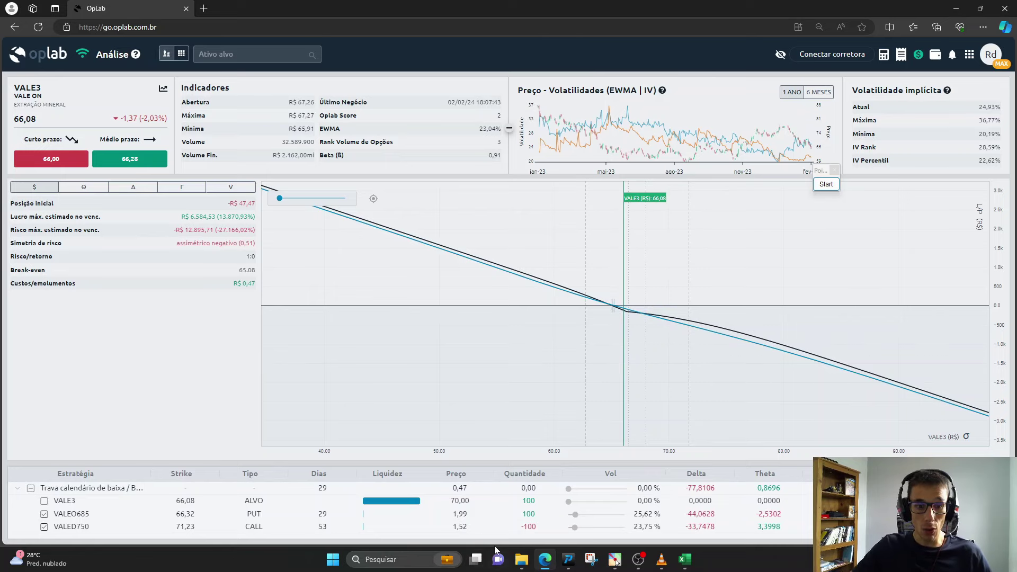
Switch to Profit, load VALE3 in the charts, and enlarge its daily chart to fill the workspace
click(568, 560)
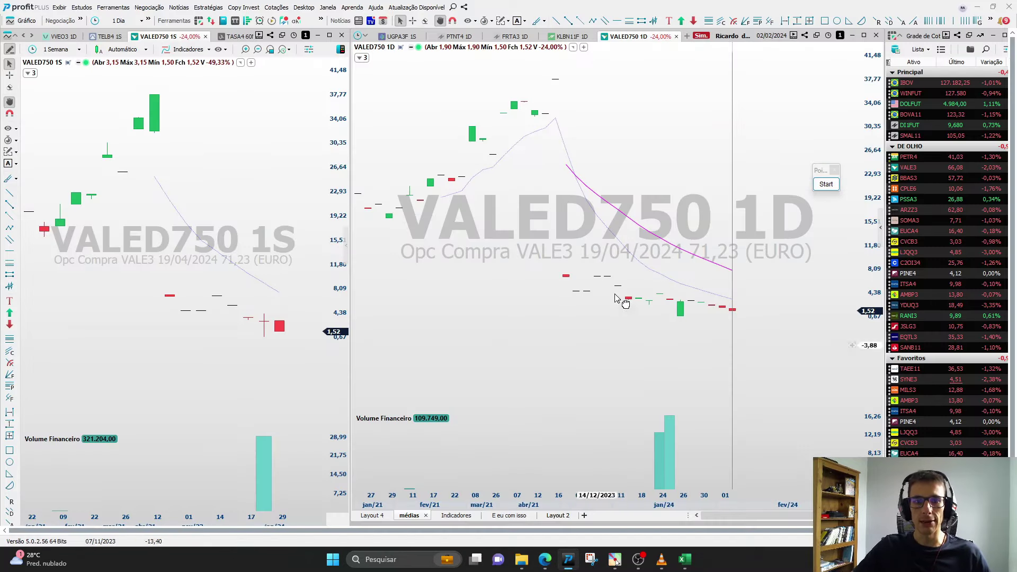
text(VALE3)
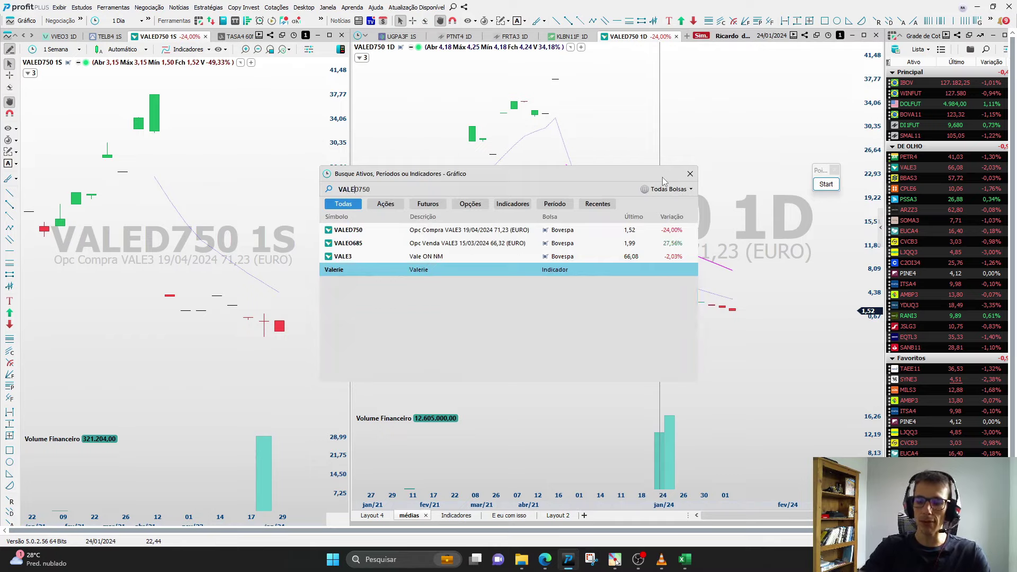
key(Return)
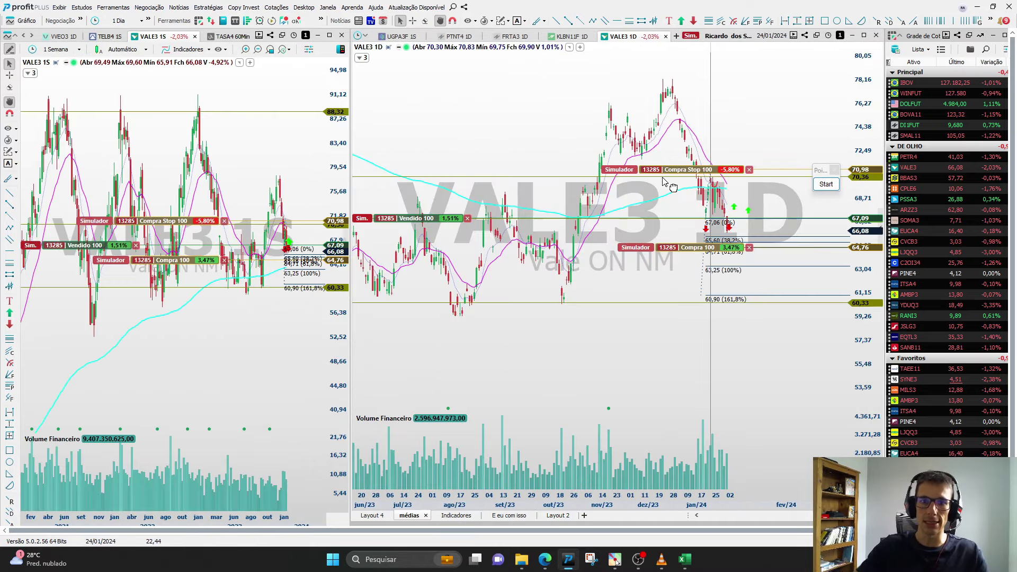
click(864, 36)
scroll(685, 234, up, 4)
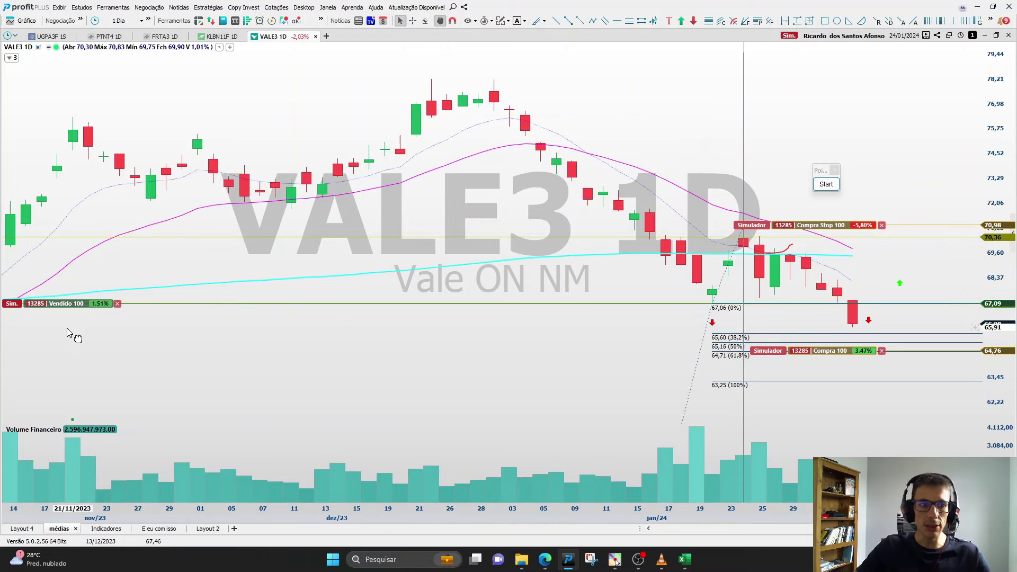
Draw a zigzag along the VALE3 January decline through about 67,22 on 22/01, 71,57 on 24/01 and 67,12 on 01/02, and delete it
mouse_move(95, 302)
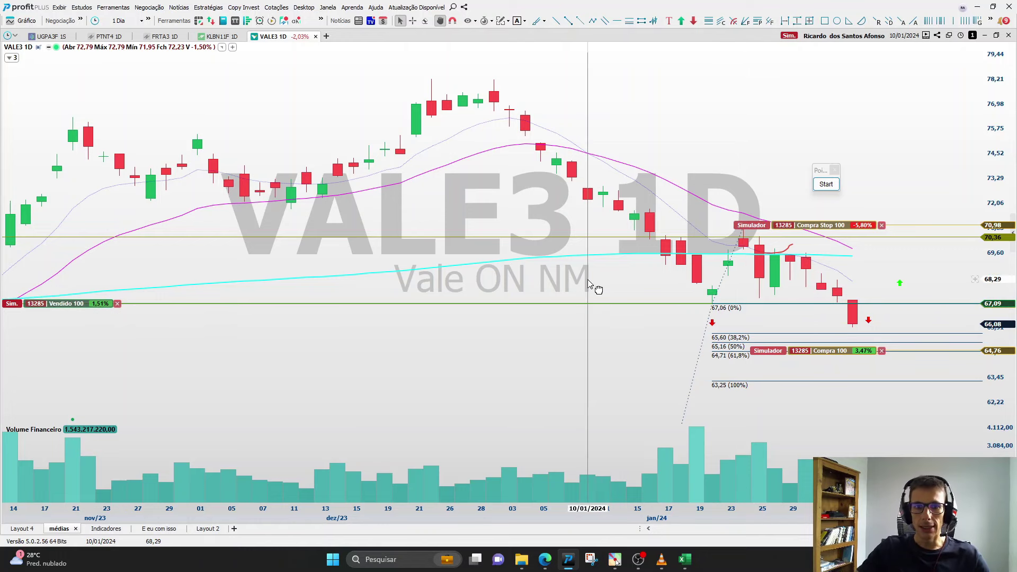
drag(595, 279, 595, 226)
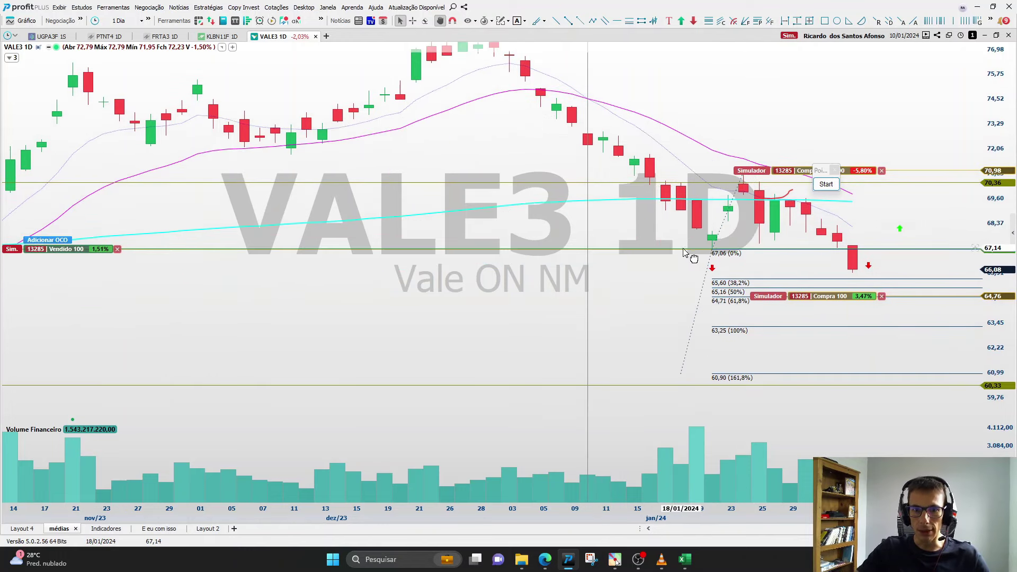
click(592, 21)
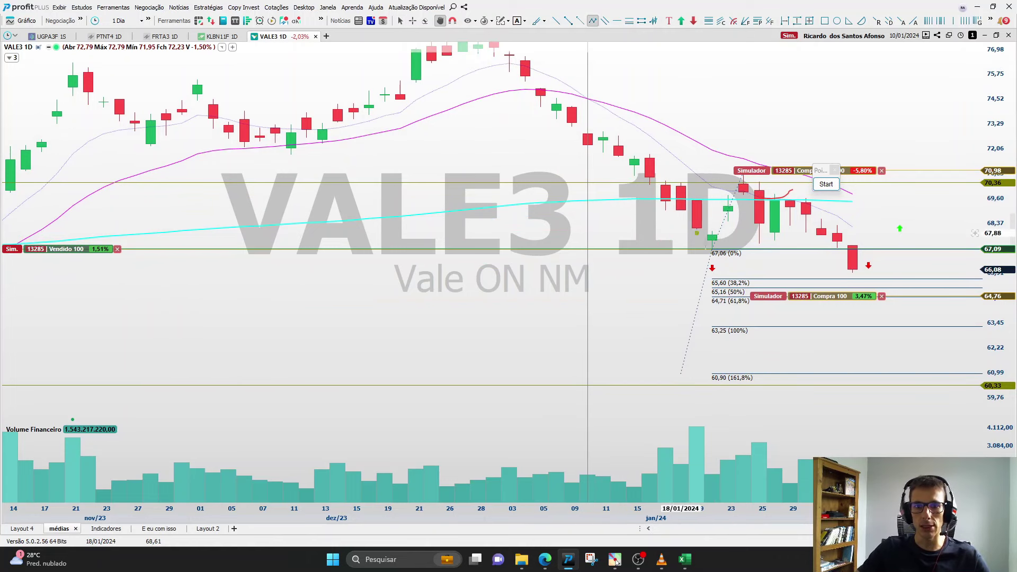
click(540, 99)
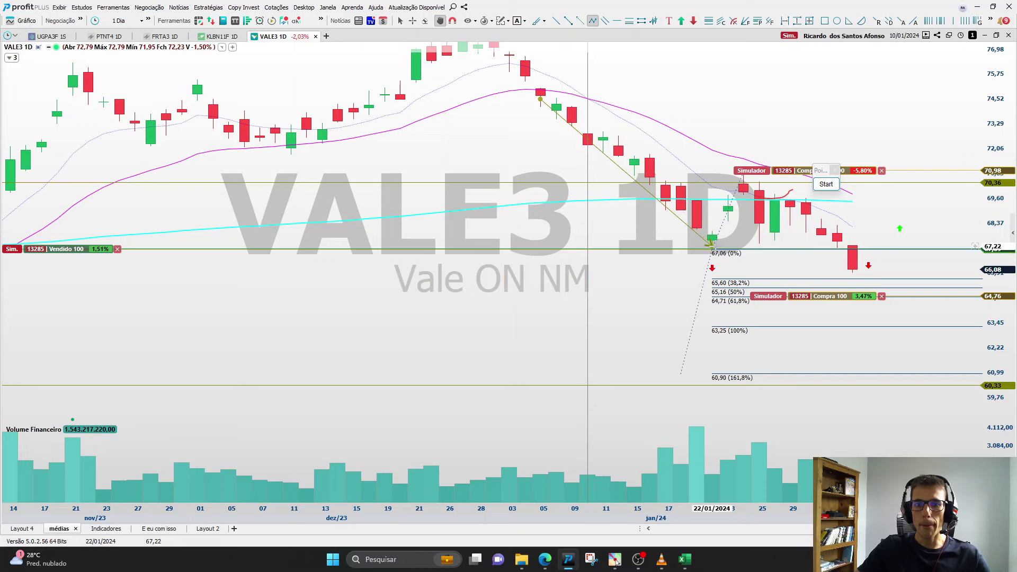
click(712, 245)
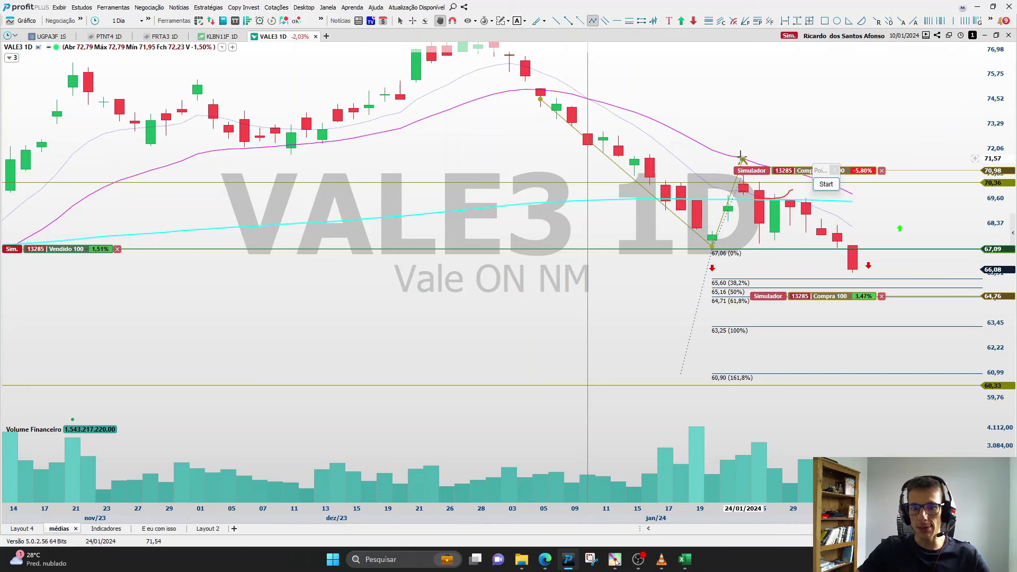
click(743, 159)
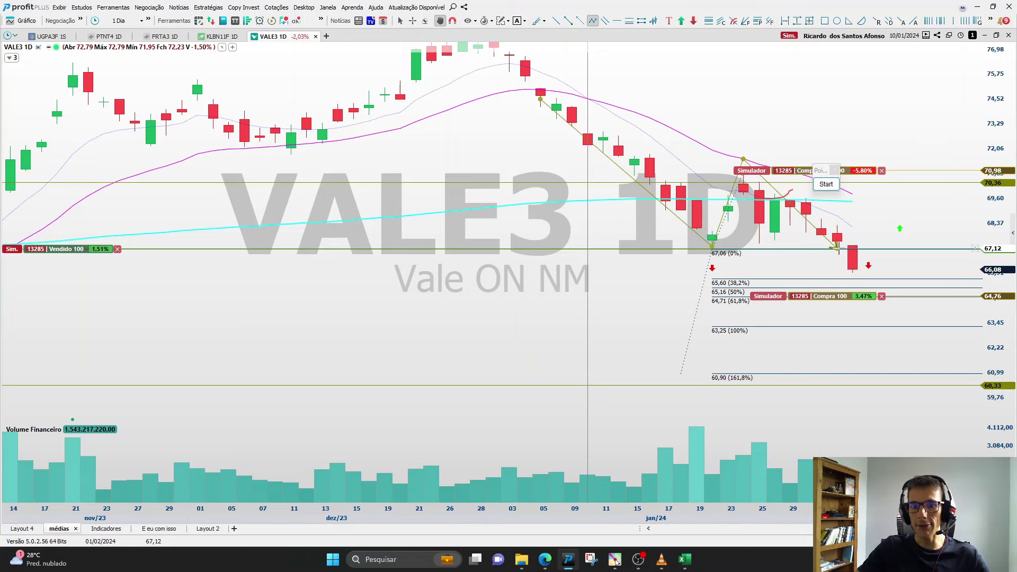
click(838, 248)
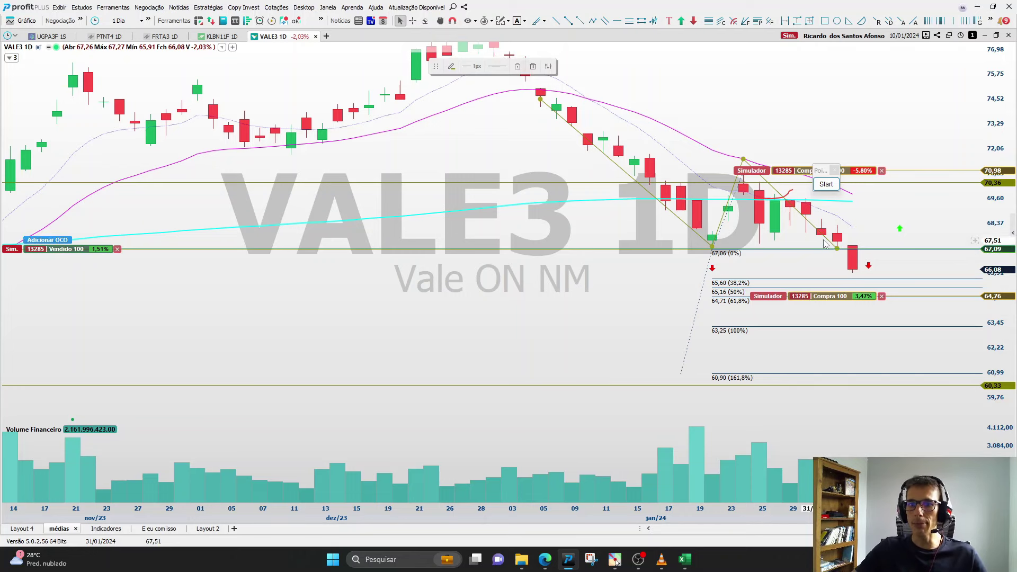
click(824, 235)
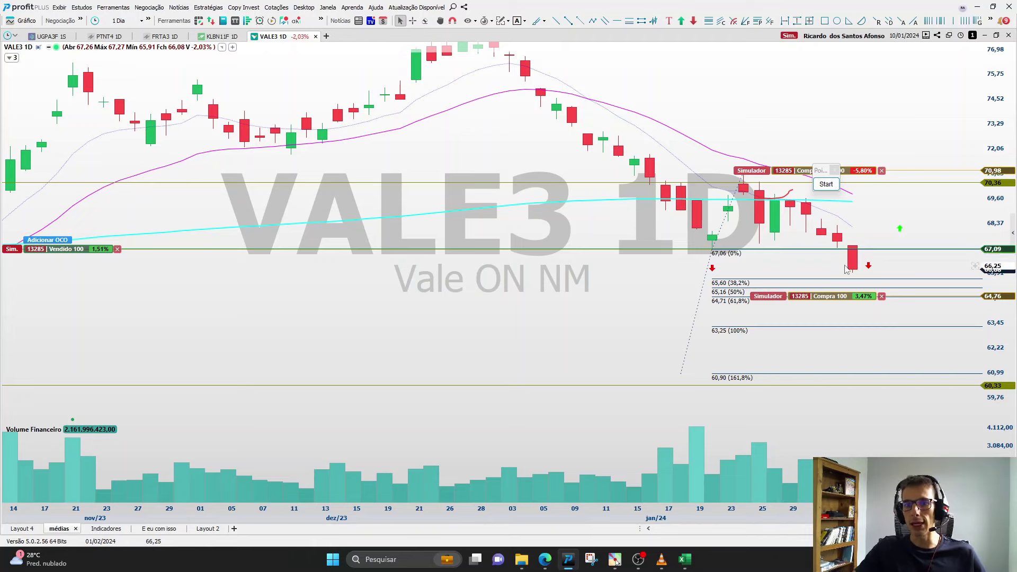
Draw an ellipse in the empty area below the late-2023 candles, with its lower edge at about 62,19
scroll(615, 304, down, 5)
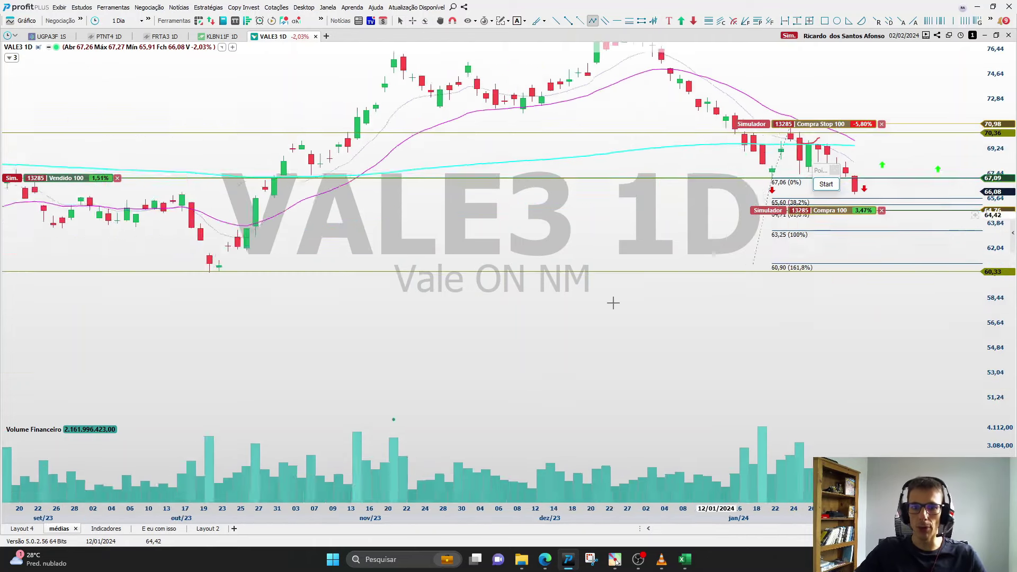
click(837, 21)
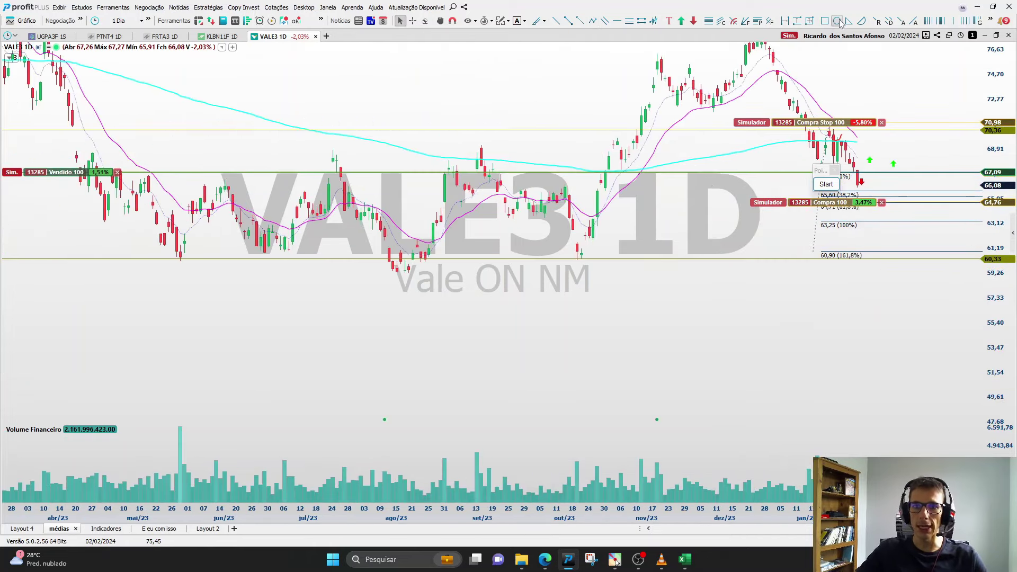
drag(661, 198, 712, 235)
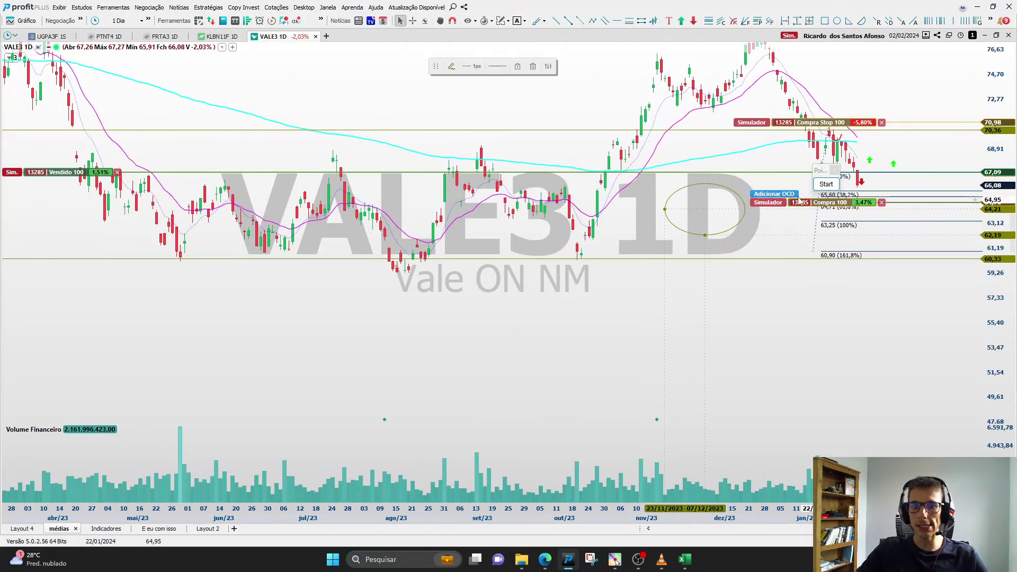
scroll(664, 221, up, 3)
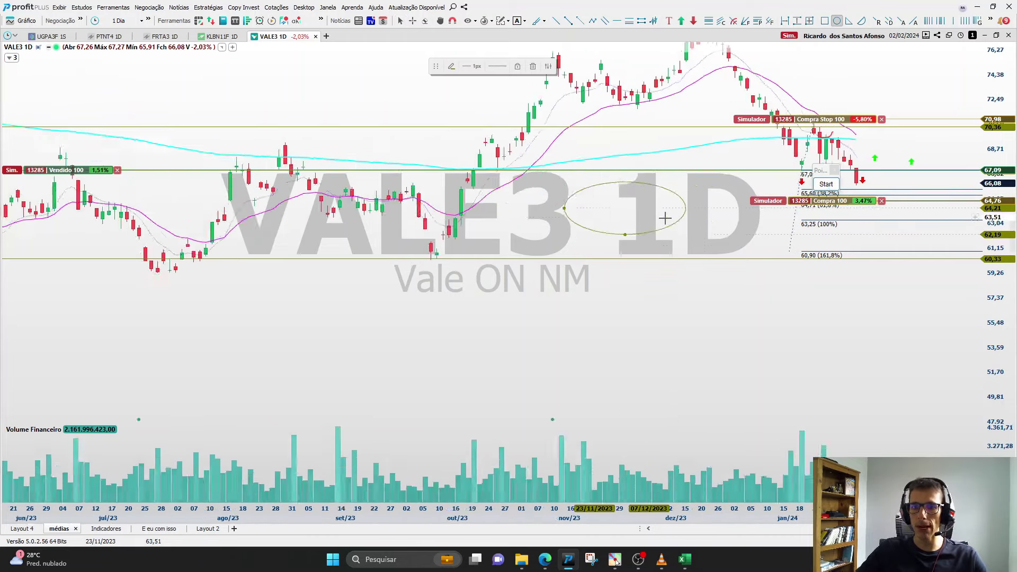
scroll(615, 326, up, 2)
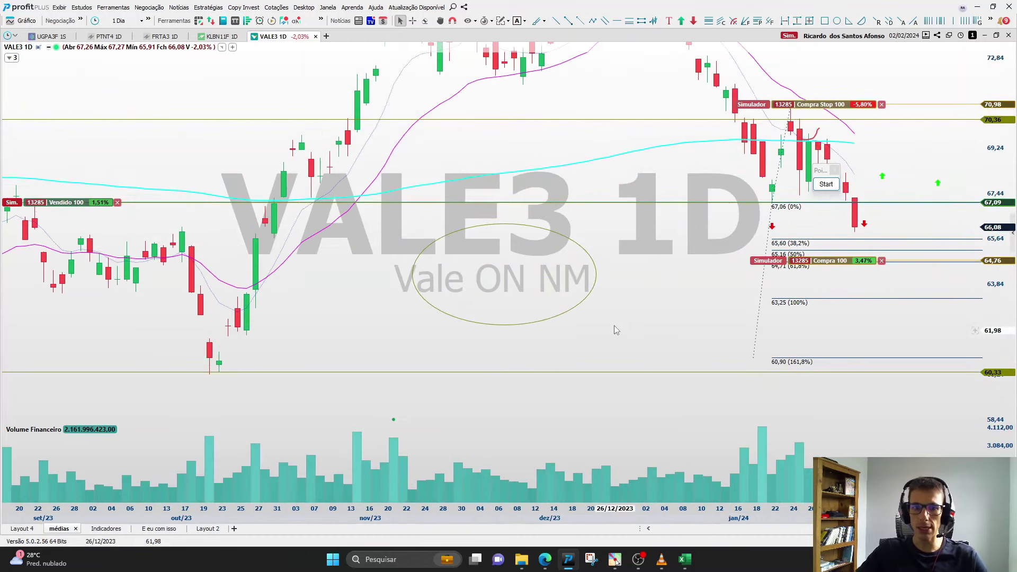
drag(634, 305, 662, 288)
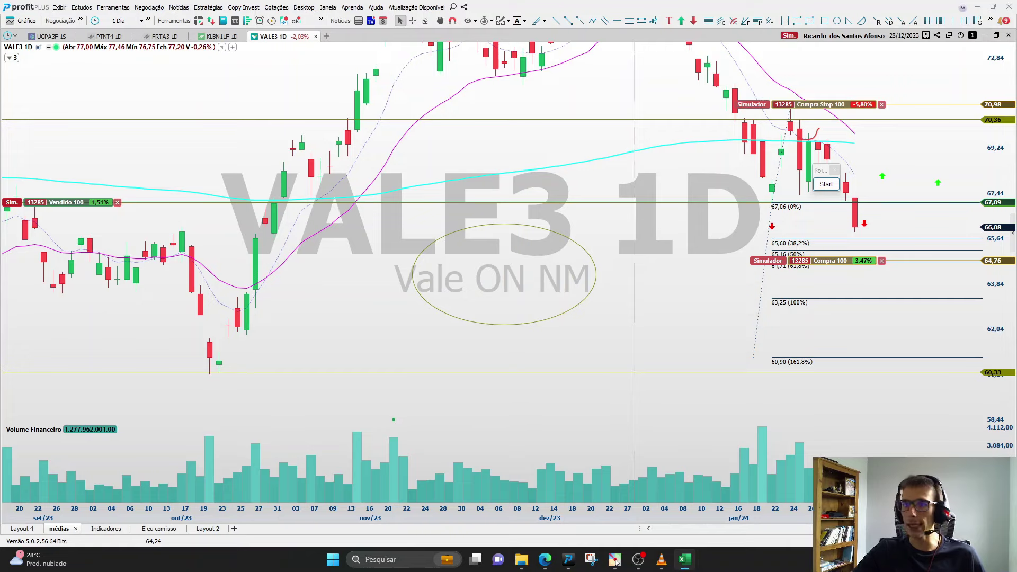
Switch to the Vale workbook in Excel, maximize it, and autofit columns H and A
drag(903, 123, 577, 135)
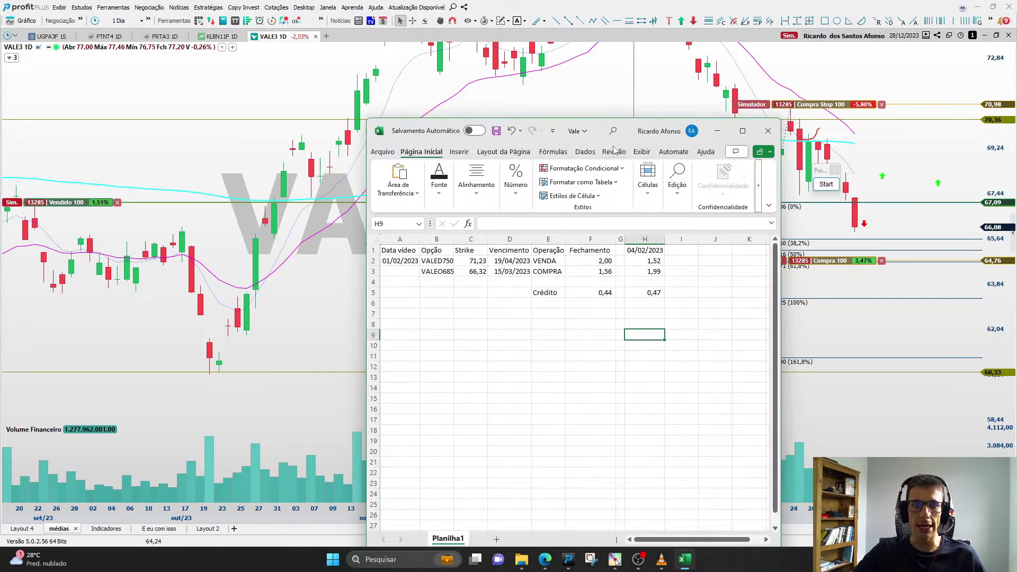
click(742, 130)
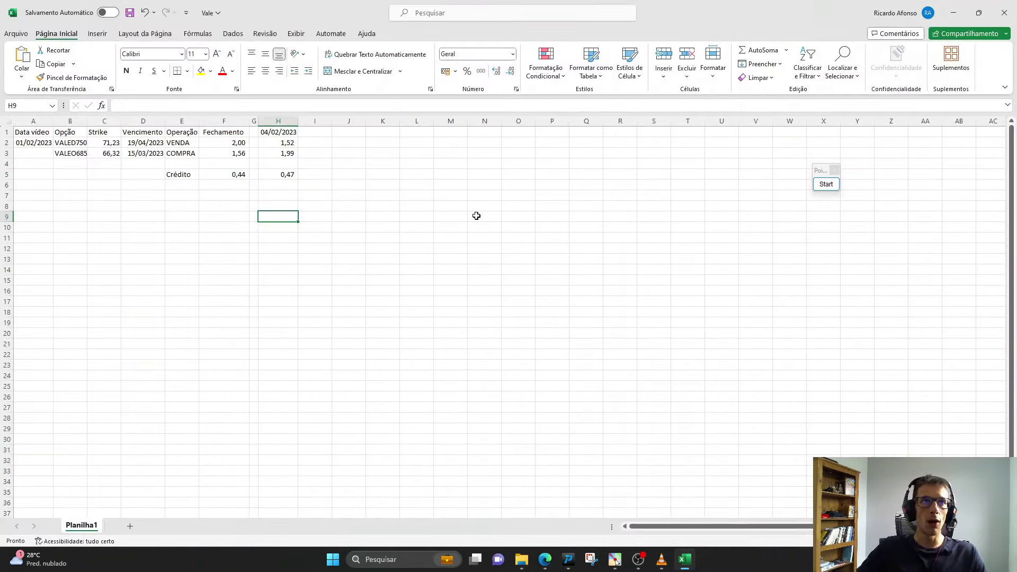
scroll(476, 215, up, 3)
double_click(437, 125)
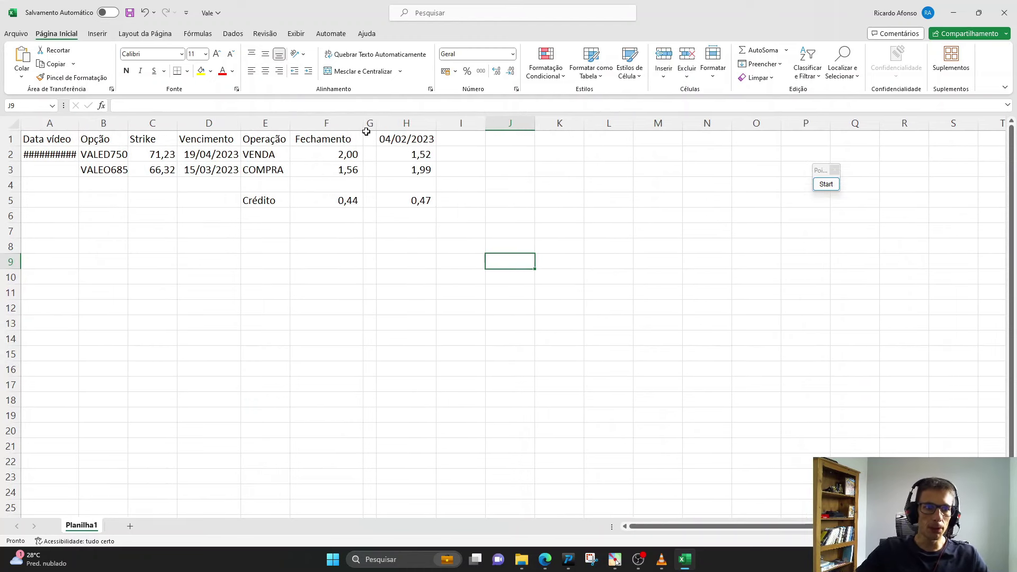
click(350, 138)
double_click(78, 123)
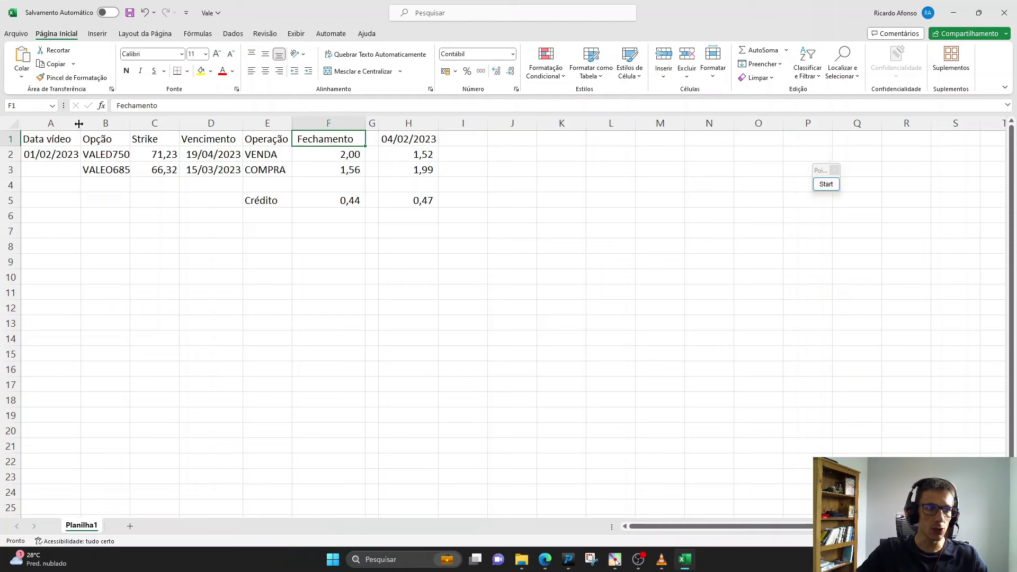
Mark up the original trade on screen by boxing A1:F5, adding minus and plus signs beside F2 and F3, and boxing F5; clear the markings
click(829, 185)
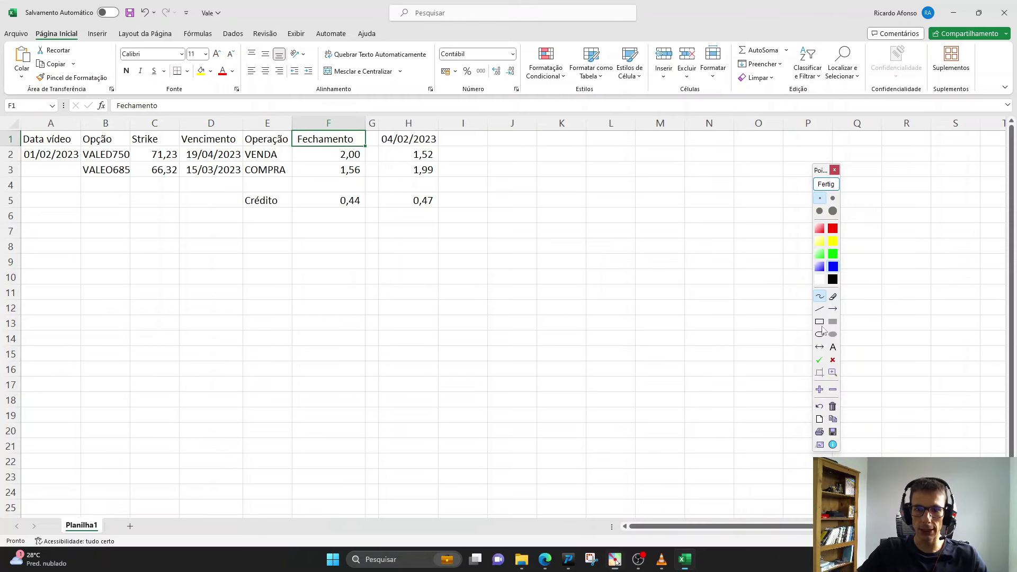
click(820, 322)
drag(19, 127, 373, 218)
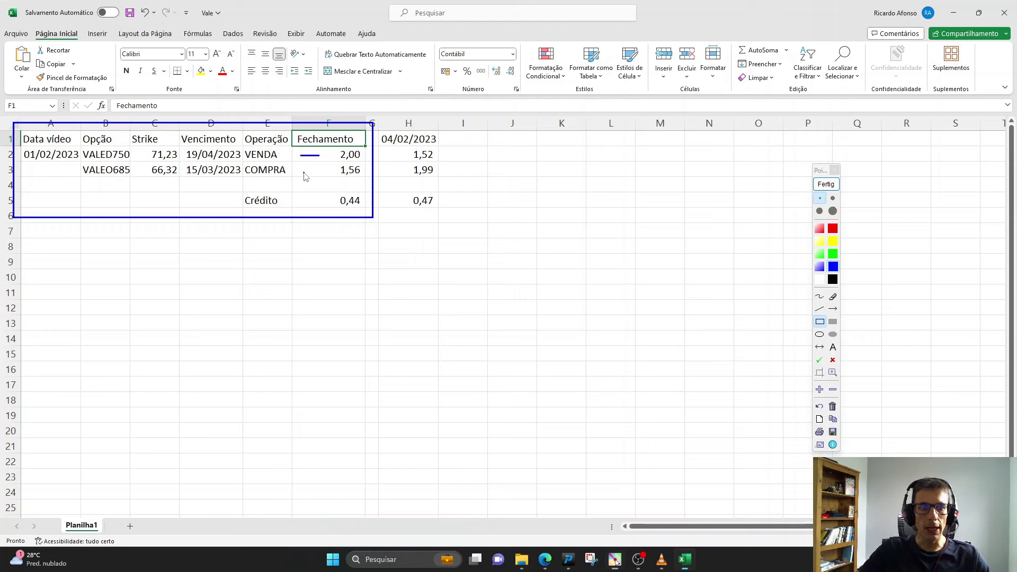
mouse_move(304, 172)
mouse_down()
mouse_move(325, 171)
mouse_move(313, 180)
mouse_up()
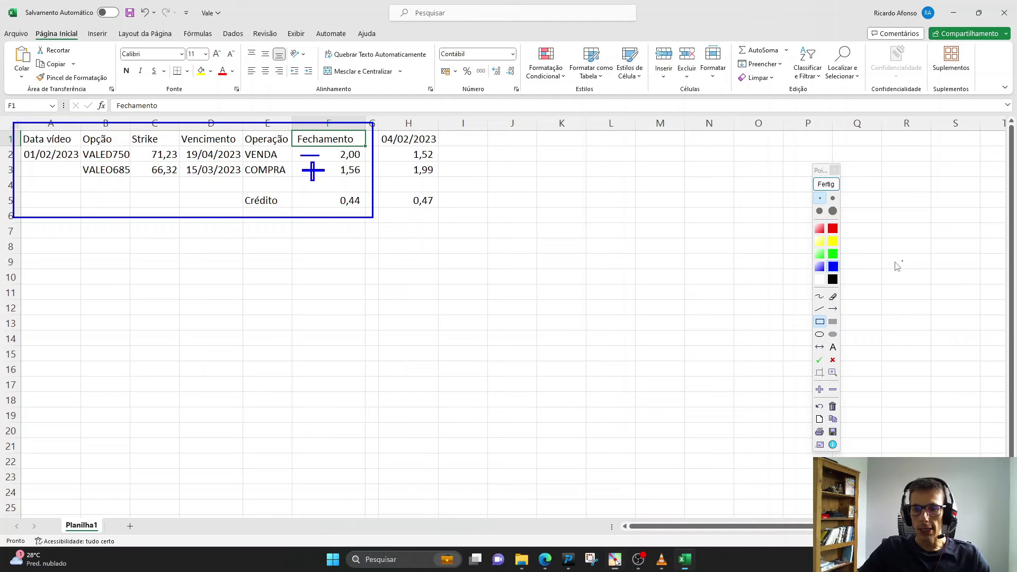
drag(308, 192, 372, 209)
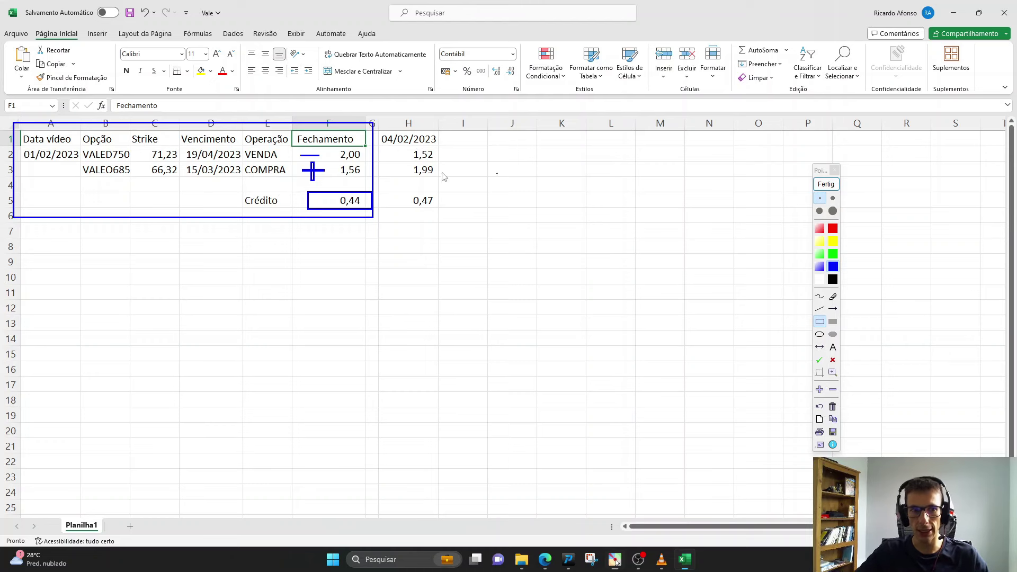
click(836, 185)
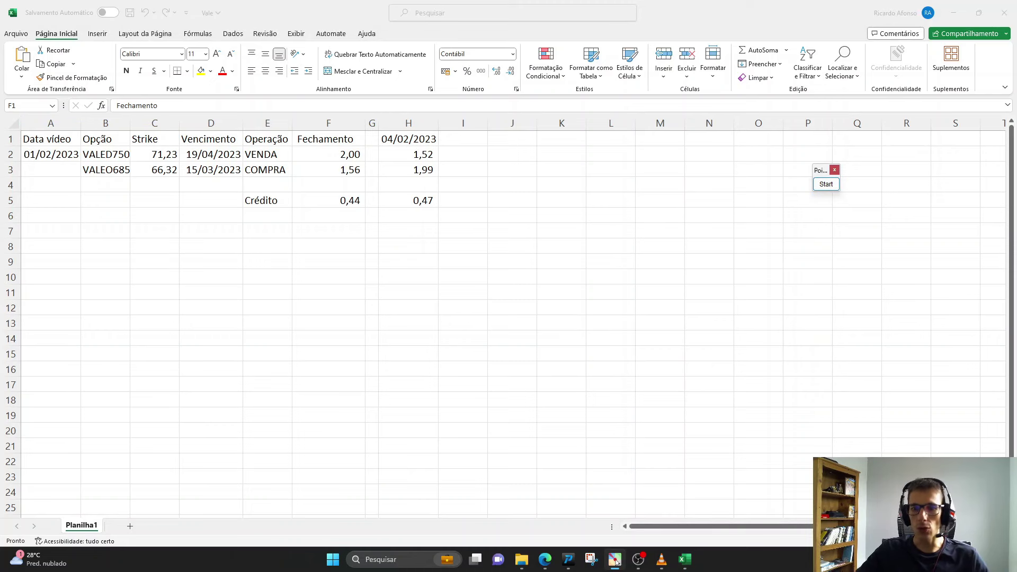
Examine the VALED750 and VALEO685 prices and their difference in the 04/02/2023 column, cells H2, H3 and H5
click(411, 154)
click(422, 168)
click(422, 201)
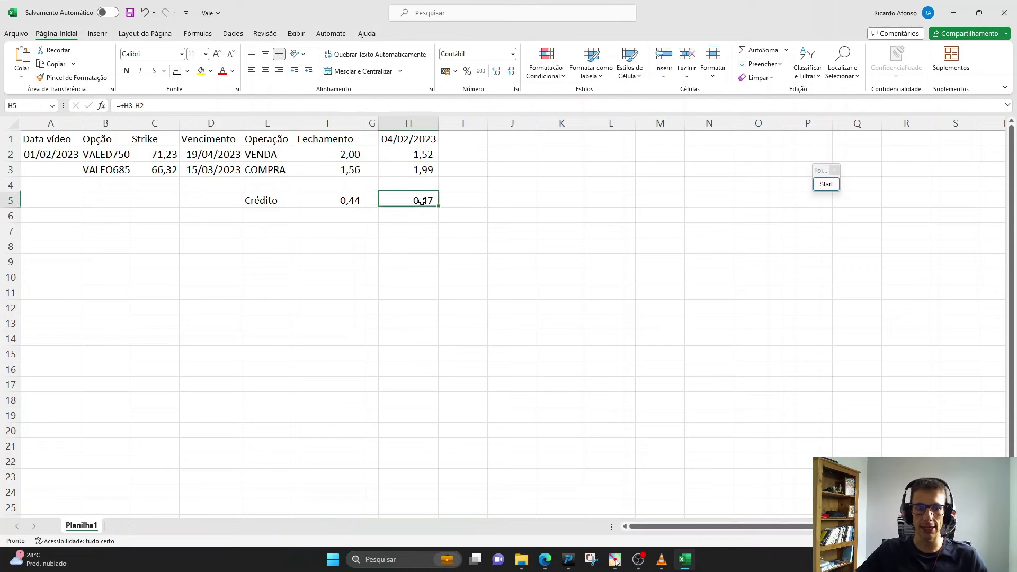
click(424, 154)
click(424, 170)
click(426, 202)
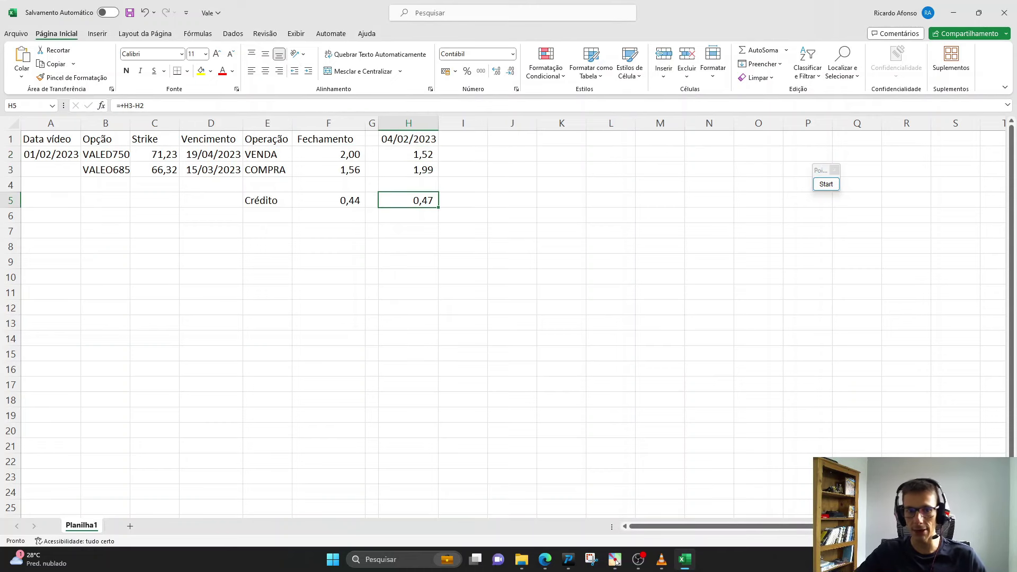
Compare the formulas in the Crédito row between the Fechamento cell F5 and the 04/02/2023 cell H5
click(347, 202)
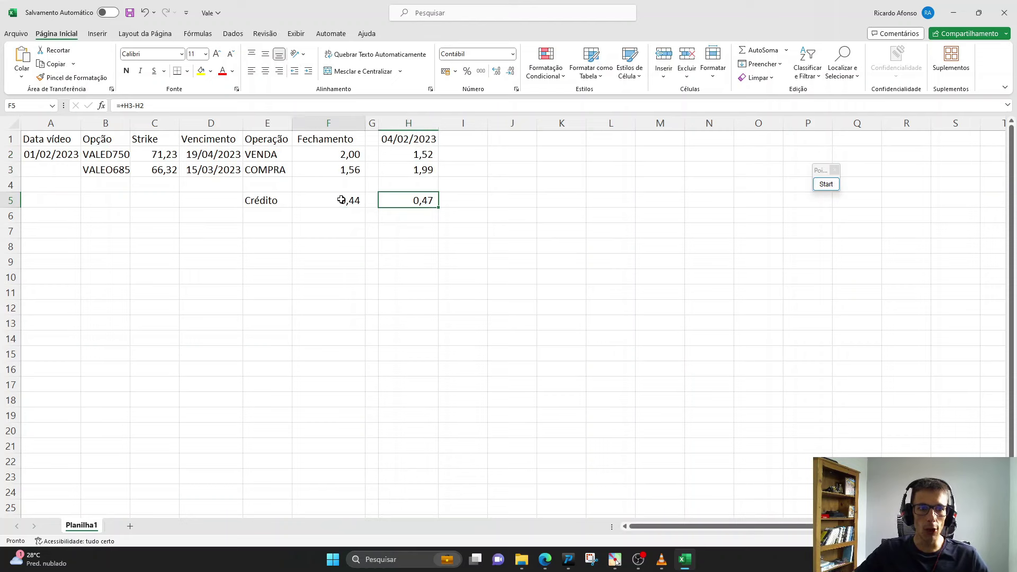
click(423, 201)
key(F2)
key(Escape)
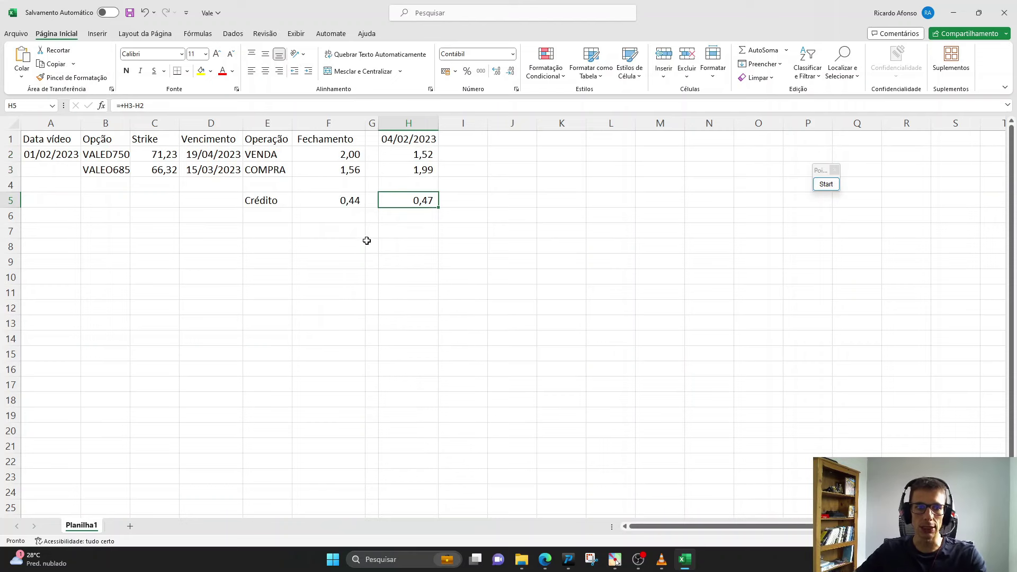
click(341, 198)
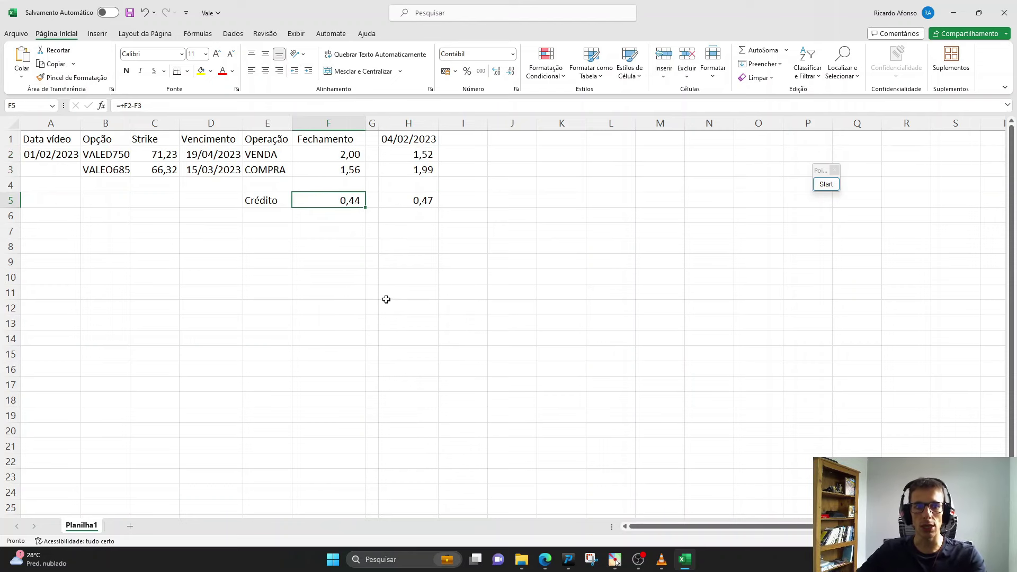
click(338, 214)
click(349, 196)
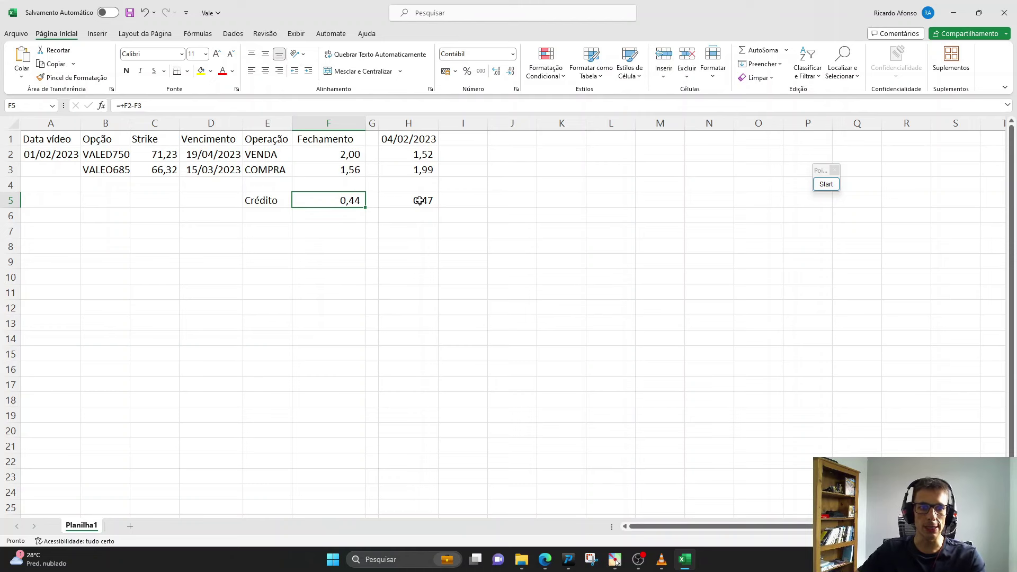
click(417, 202)
click(421, 213)
click(429, 200)
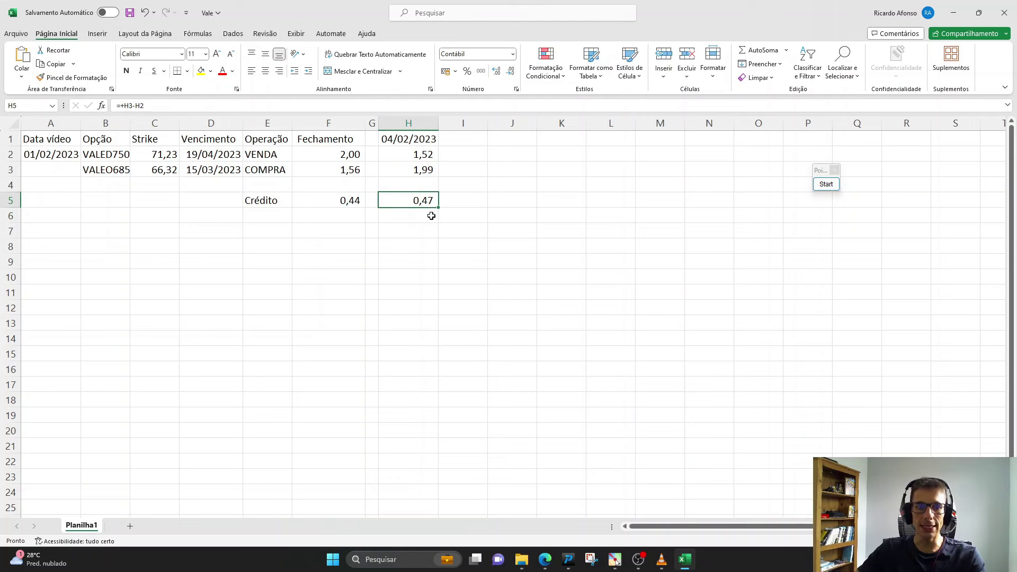
click(431, 215)
click(427, 201)
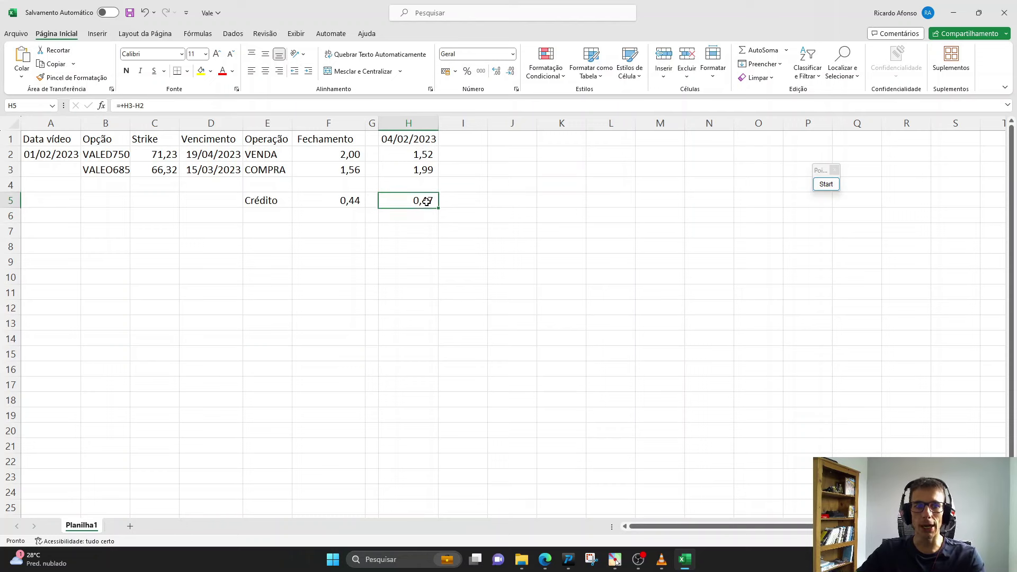
Enter a quantity of 500 in E6 under Crédito and the formula =F5*500 in F6
click(261, 218)
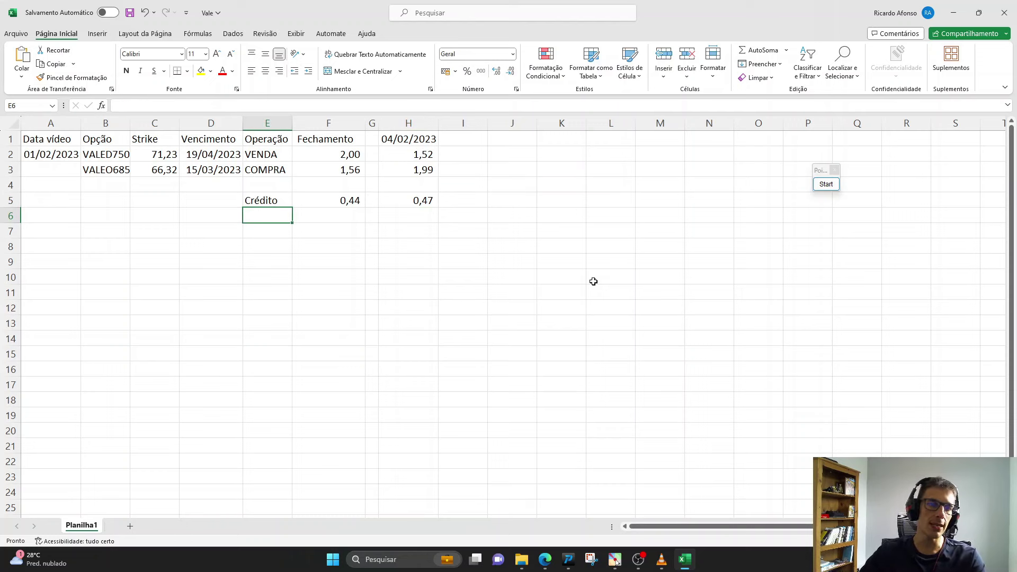
key(Right)
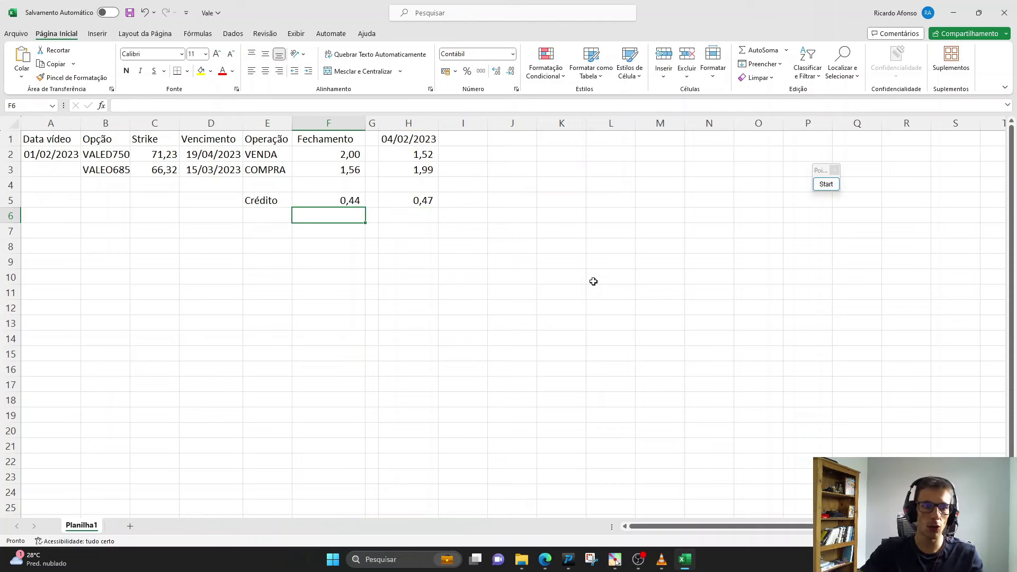
key(Left)
text(500)
key(Right)
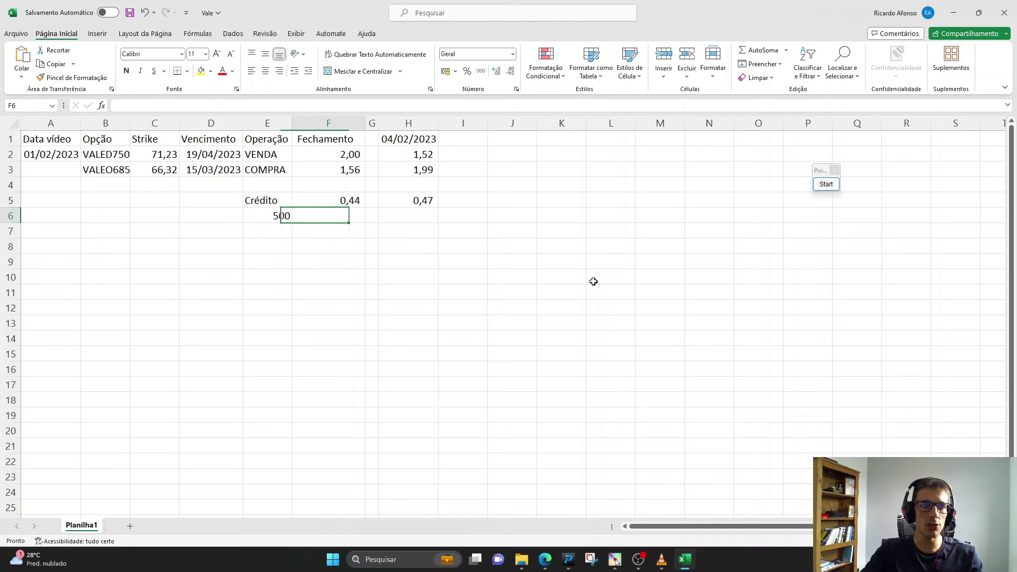
text(=)
key(Up)
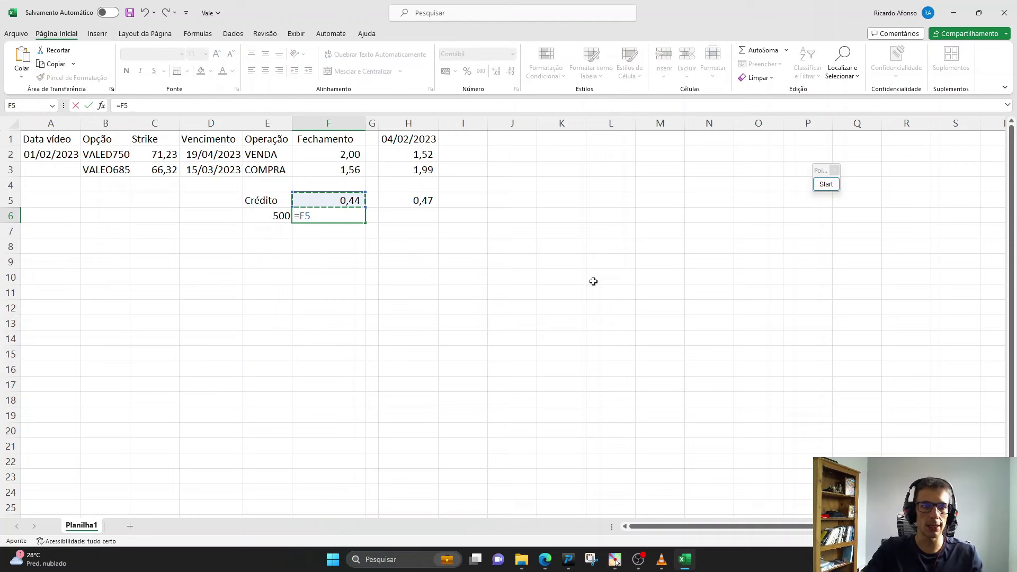
text(*500)
key(ctrl+Return)
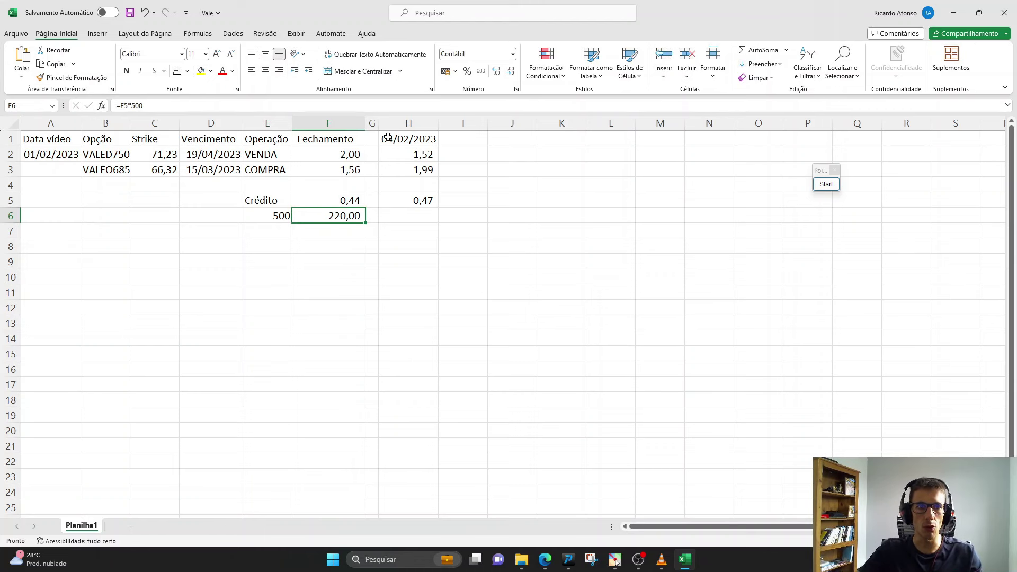
Fill cell F6 with the standard light green color
click(210, 71)
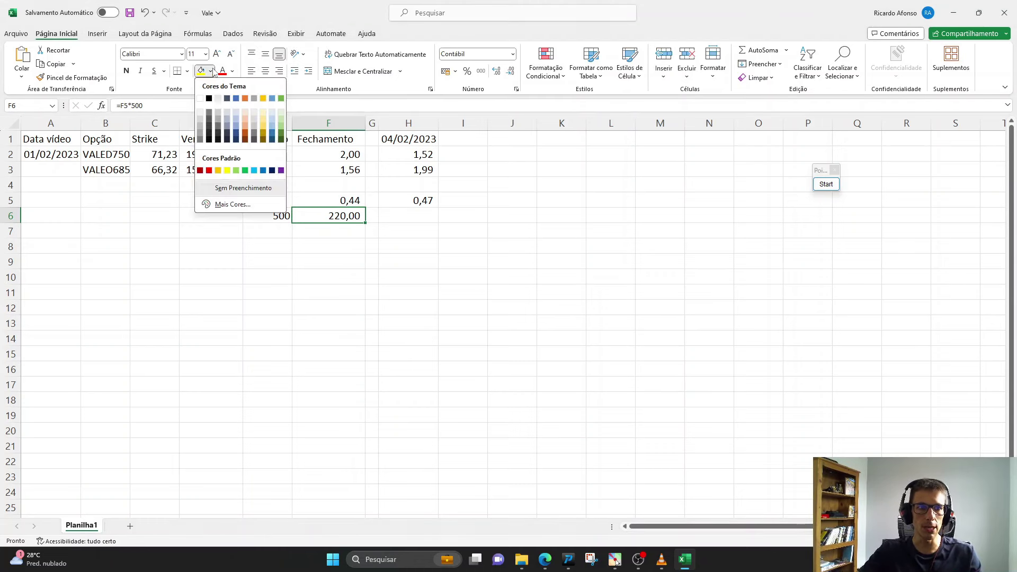
click(237, 170)
click(290, 298)
Enter the formula +H5+E6 in H6, under the 04/02/2023 credit
click(432, 212)
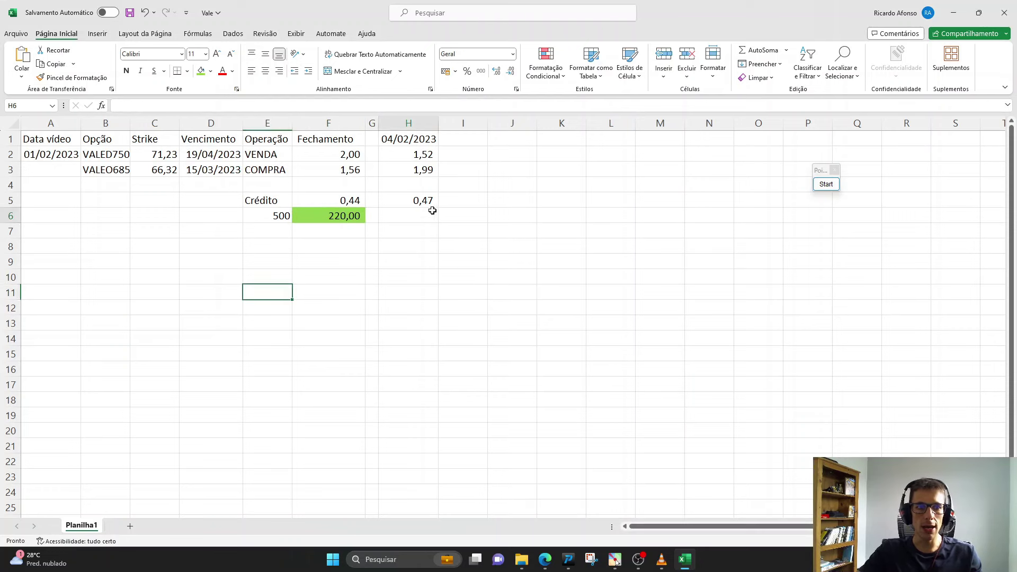
text(+)
key(Up)
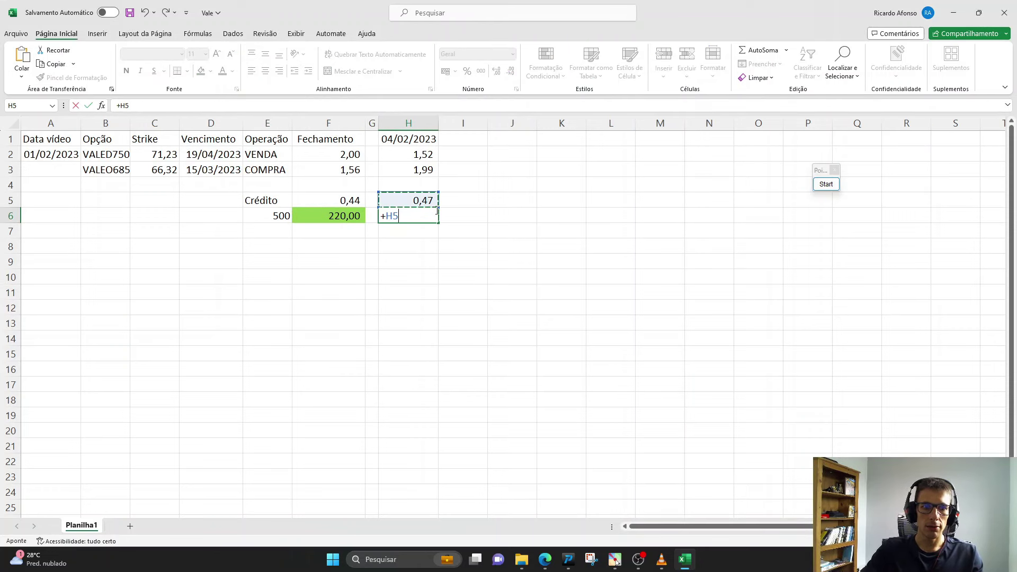
text(+)
key(Left)
key(Left)
key(Left)
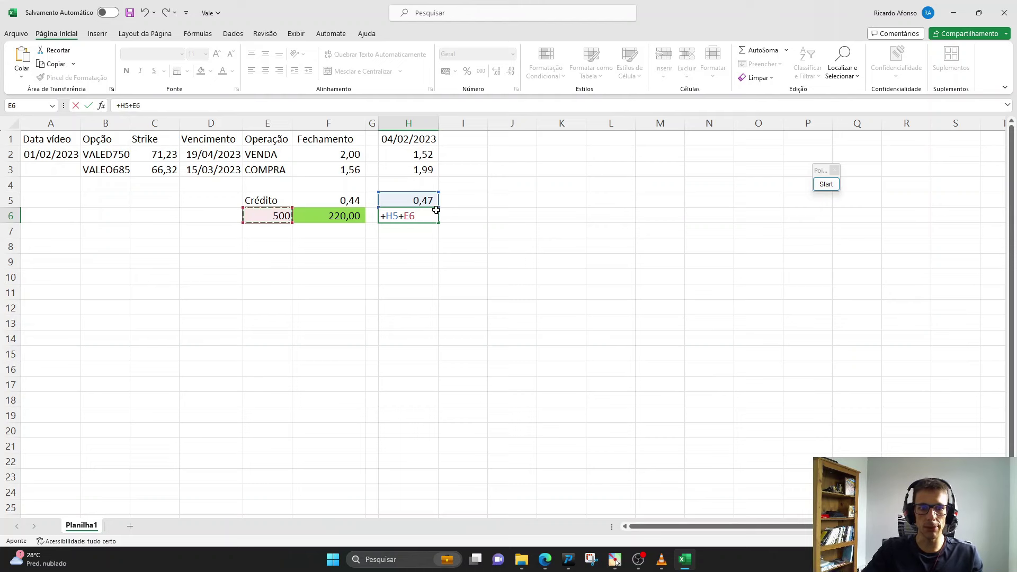
key(ctrl+Return)
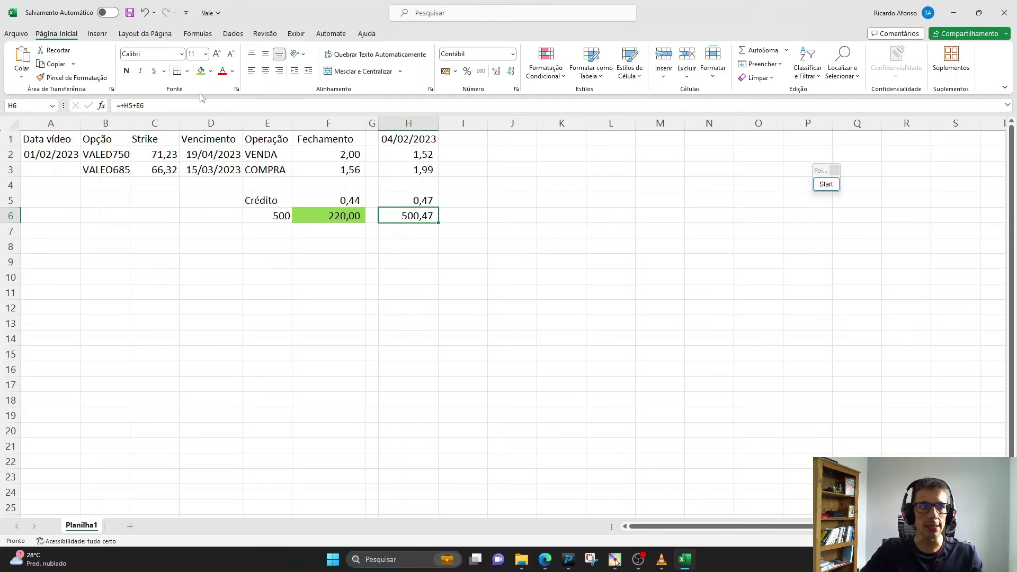
Compare the formulas in F6 and H6 to check how each total is calculated
key(F2)
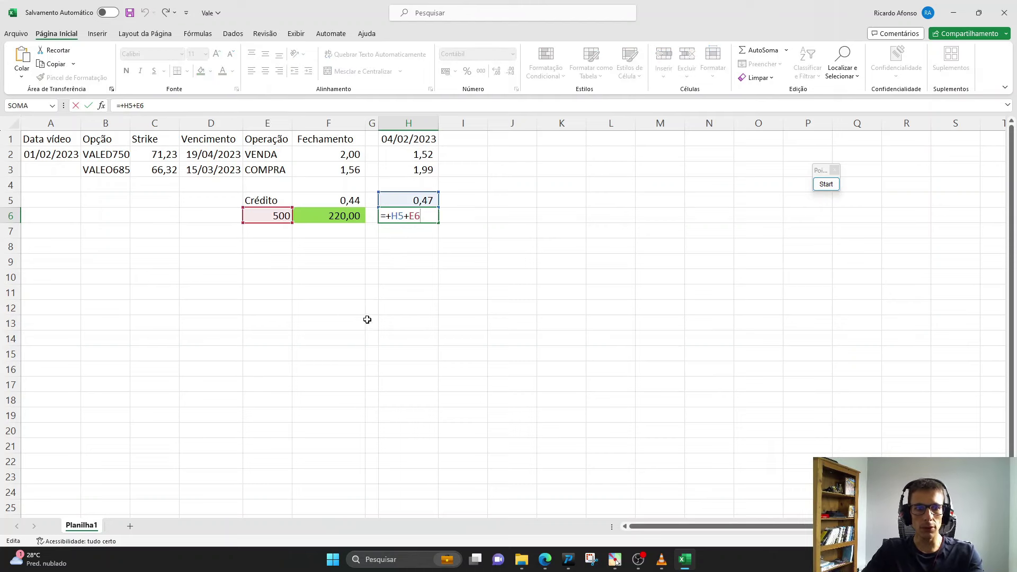
key(Escape)
click(336, 214)
key(F2)
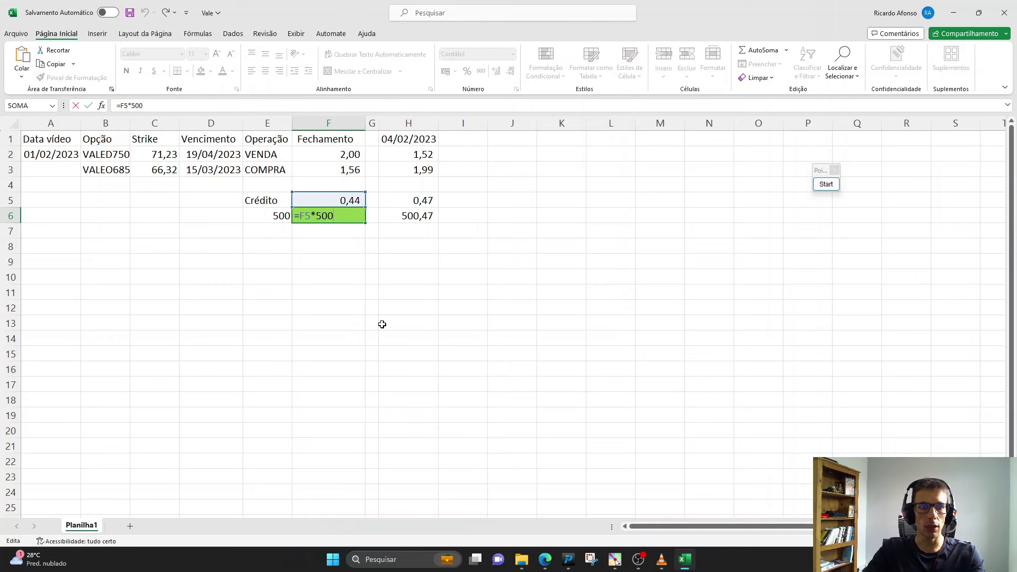
key(Escape)
click(414, 217)
key(F2)
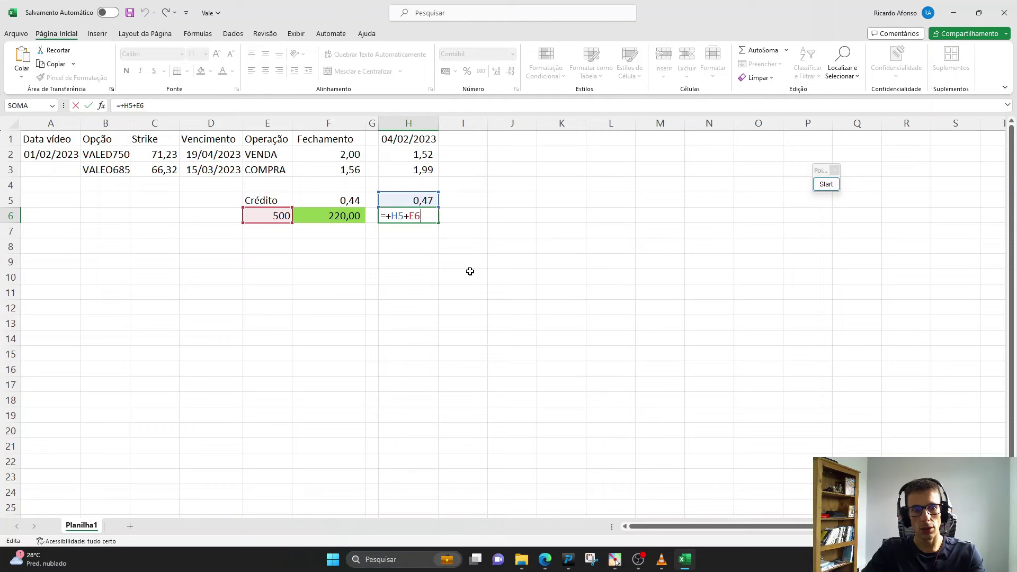
key(Escape)
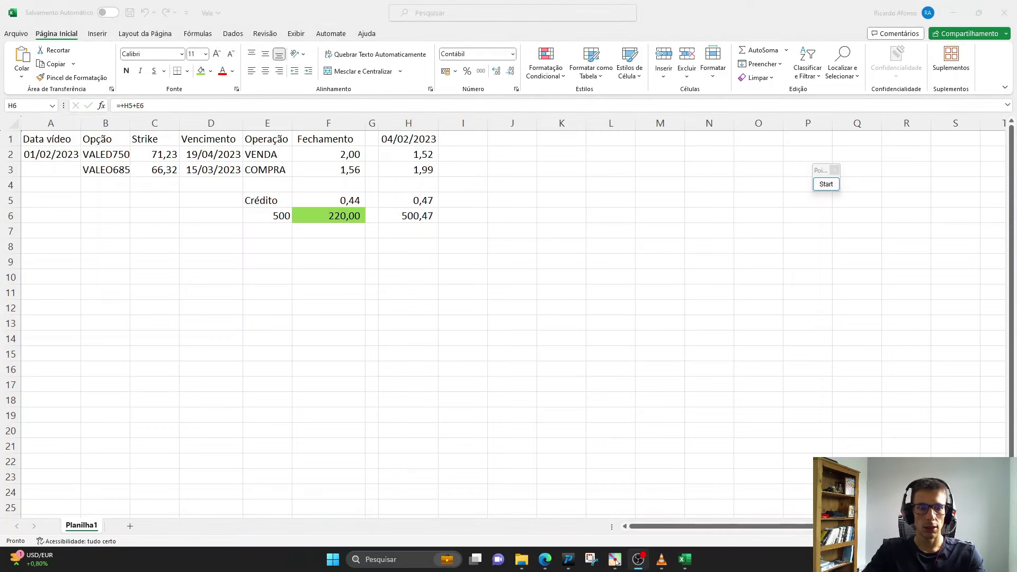
Correct the H6 formula to multiply the credit by the quantity, as =+H5*E6
key(F2)
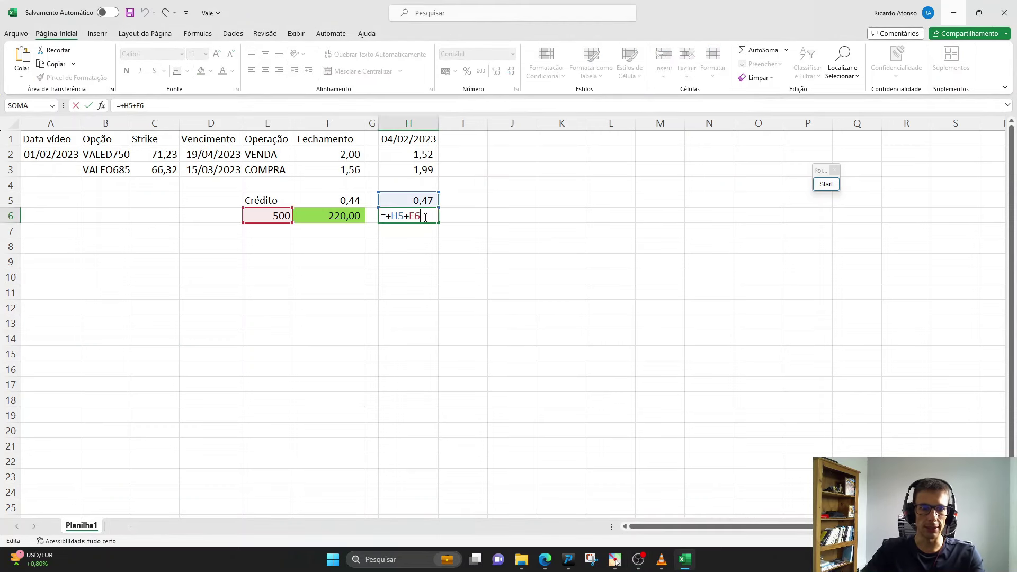
key(Left)
key(Left)
key(BackSpace)
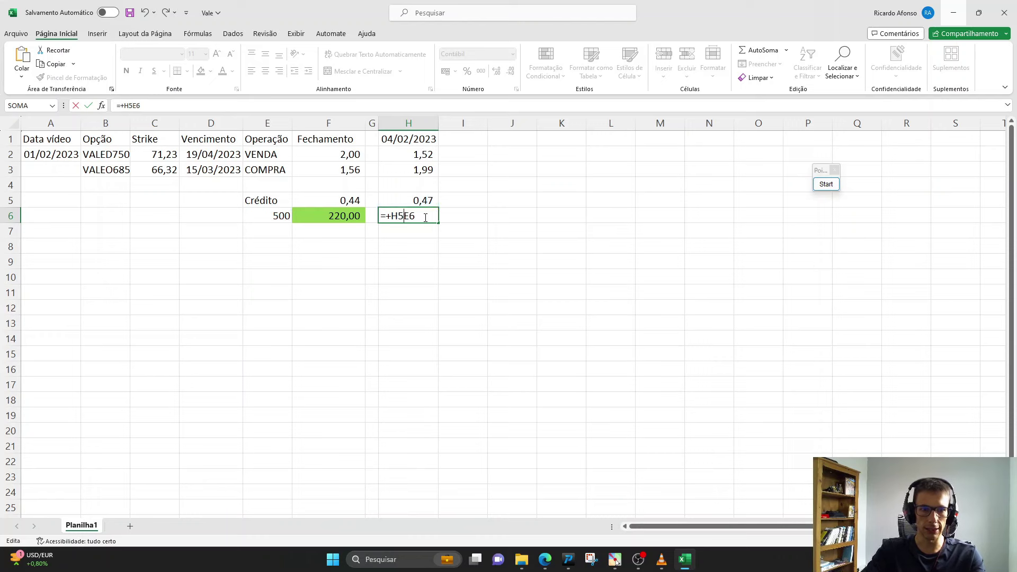
text(*)
key(Return)
click(426, 216)
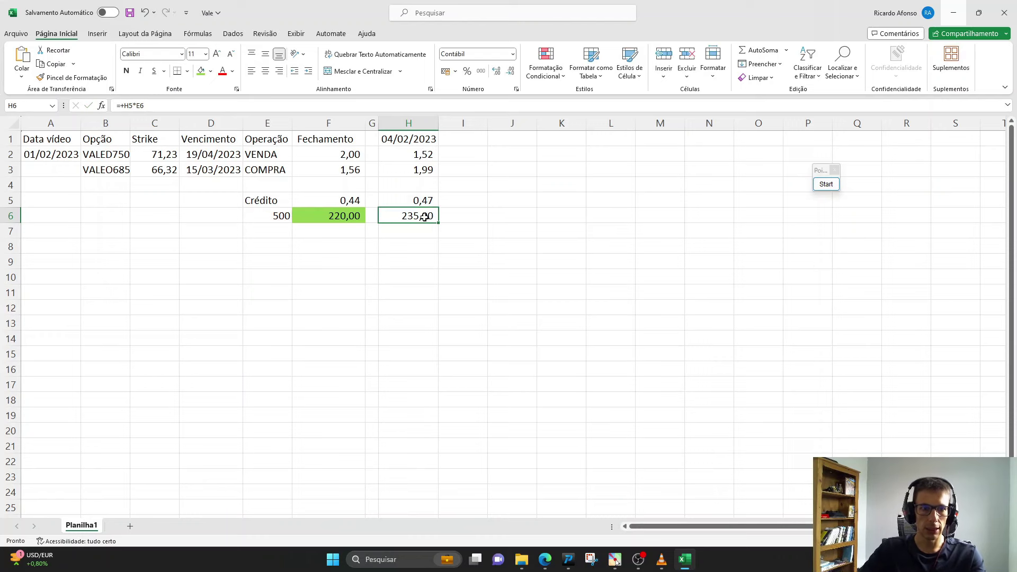
Fill cell H6 with the same light green as F6
click(355, 217)
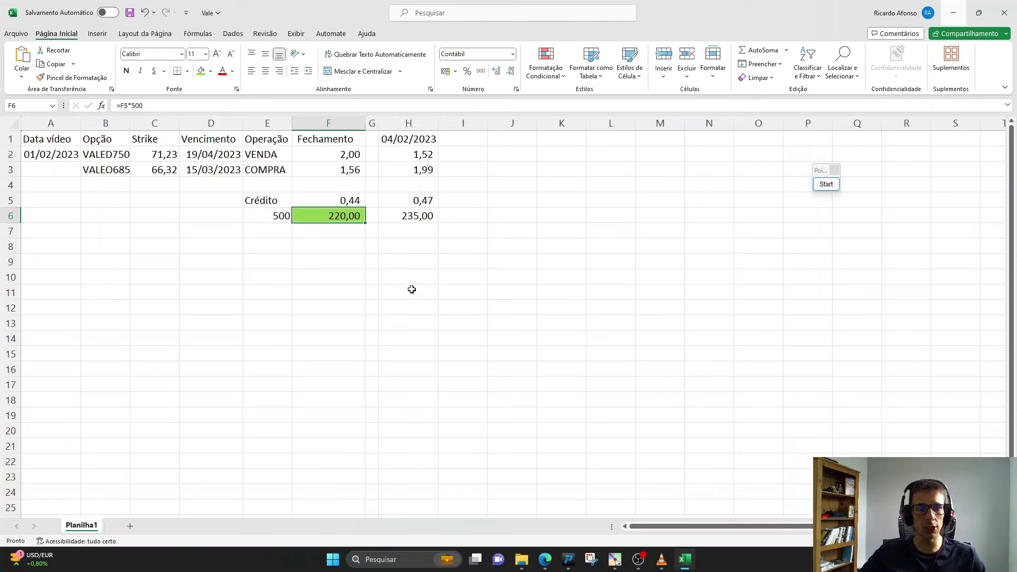
click(419, 218)
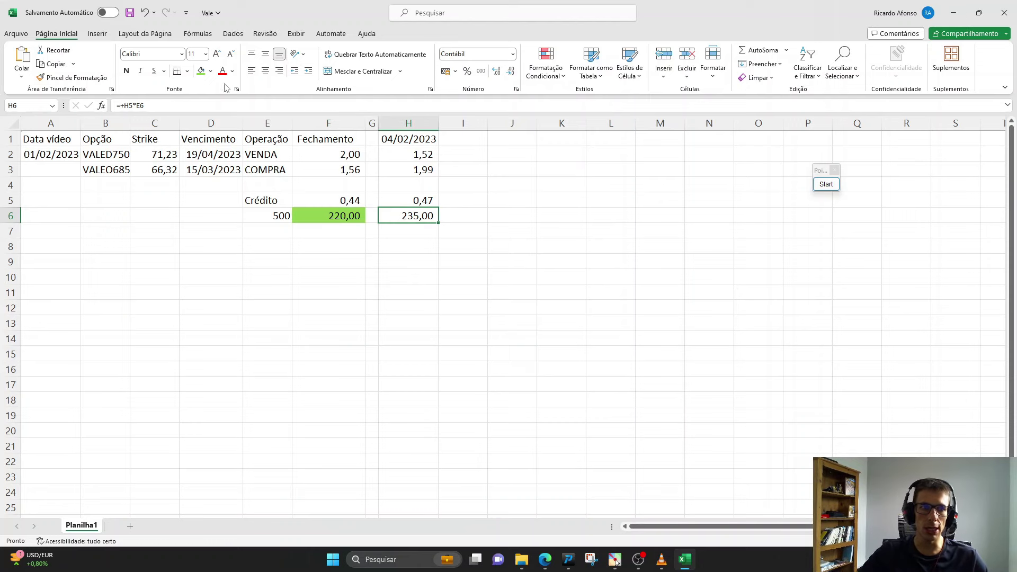
click(201, 71)
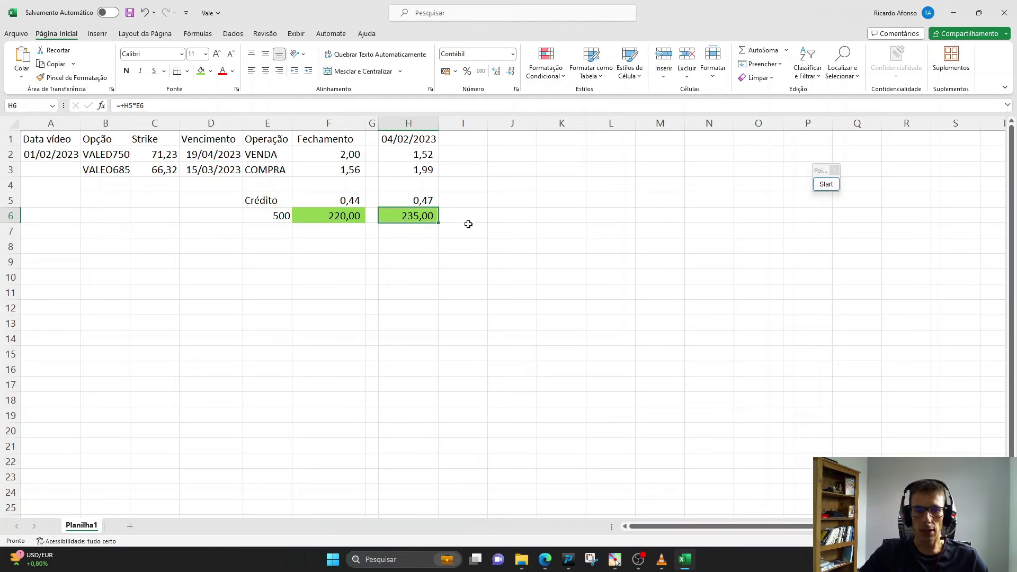
Compare the quantity in E6 with the Fechamento total in F6 and the 04/02/2023 total in H6
click(275, 213)
click(399, 215)
click(278, 213)
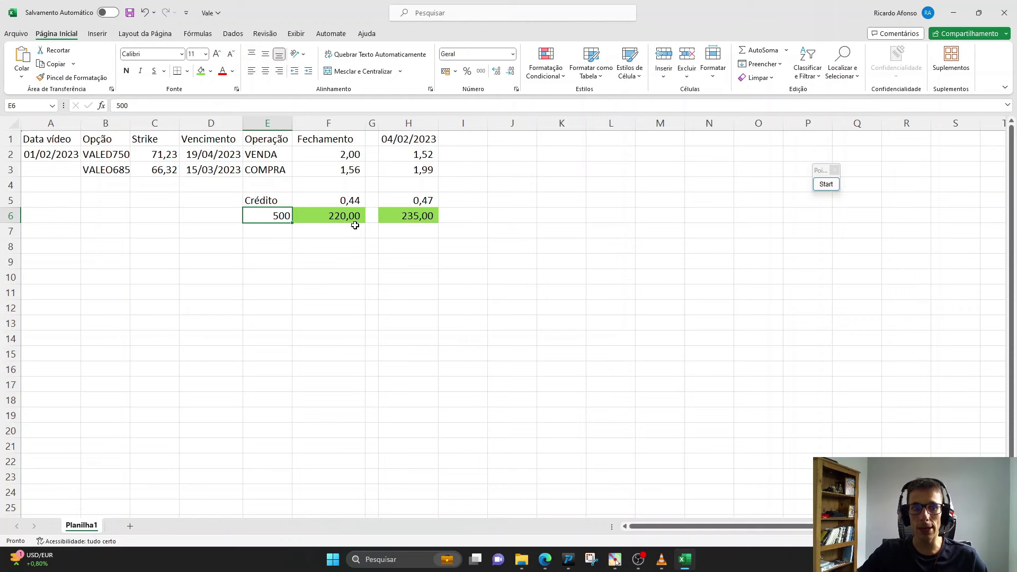
click(343, 213)
click(415, 215)
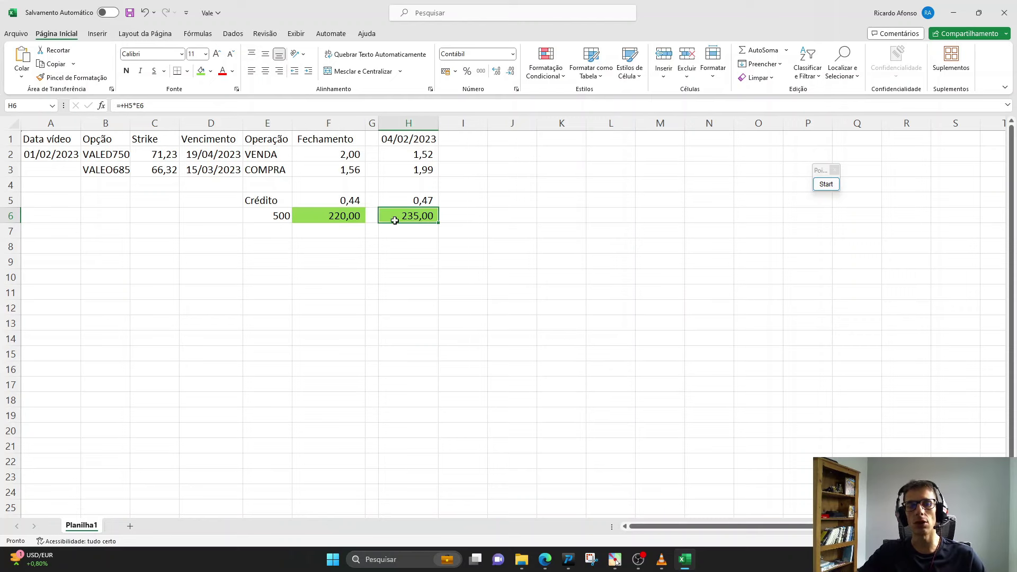
click(345, 225)
click(325, 216)
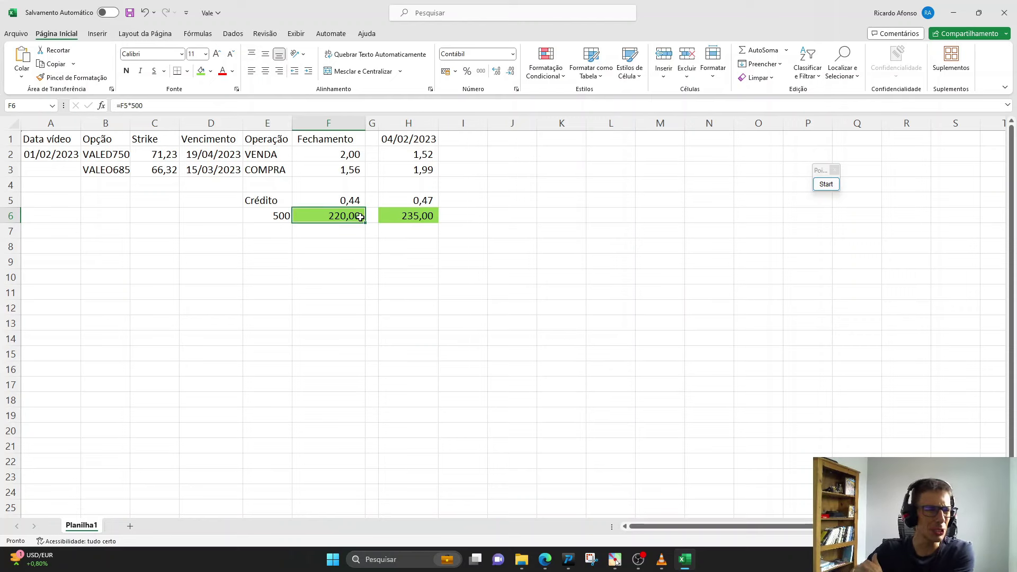
click(413, 216)
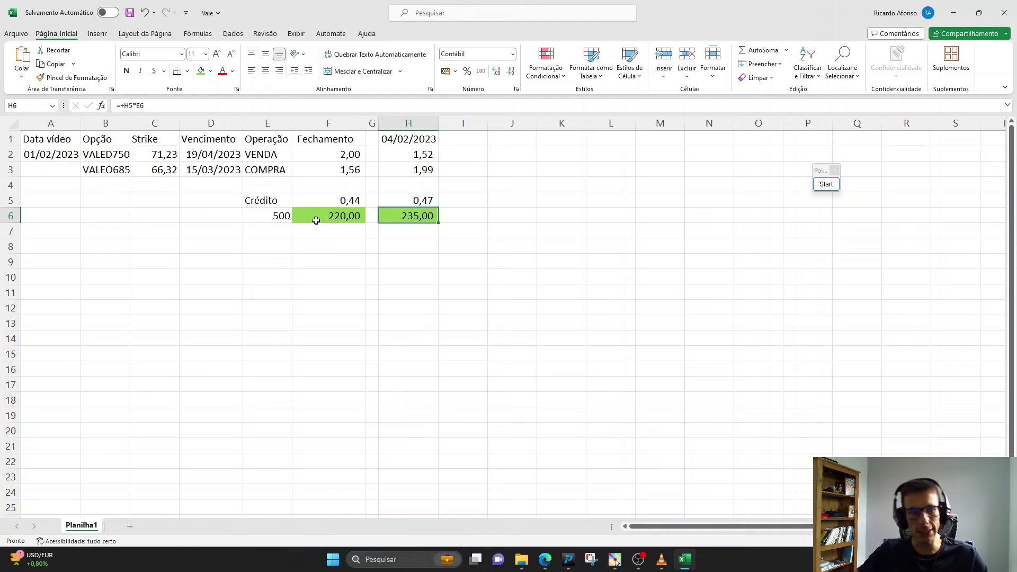
Set the quantity in E6 to 1000
click(268, 215)
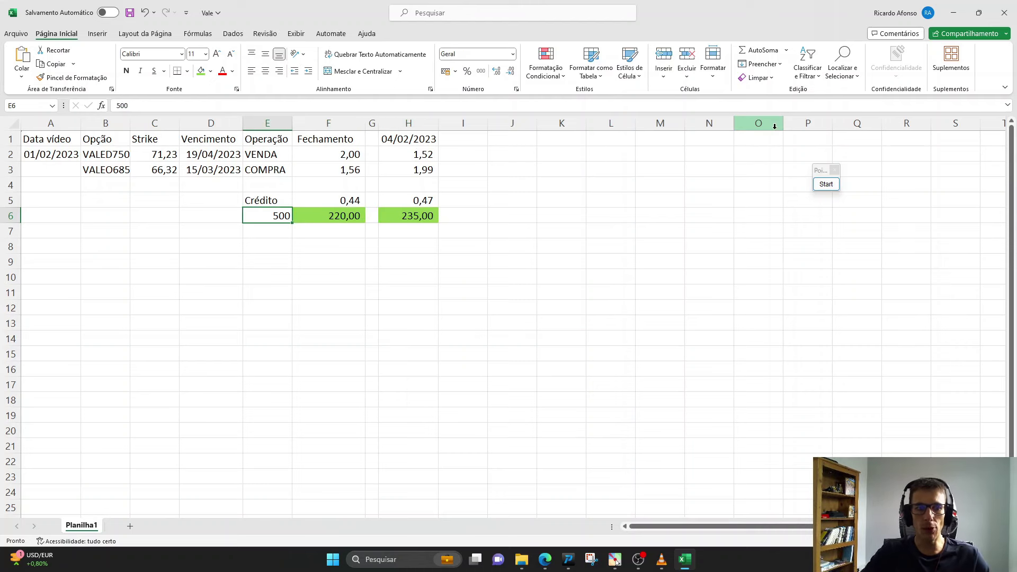
text(100)
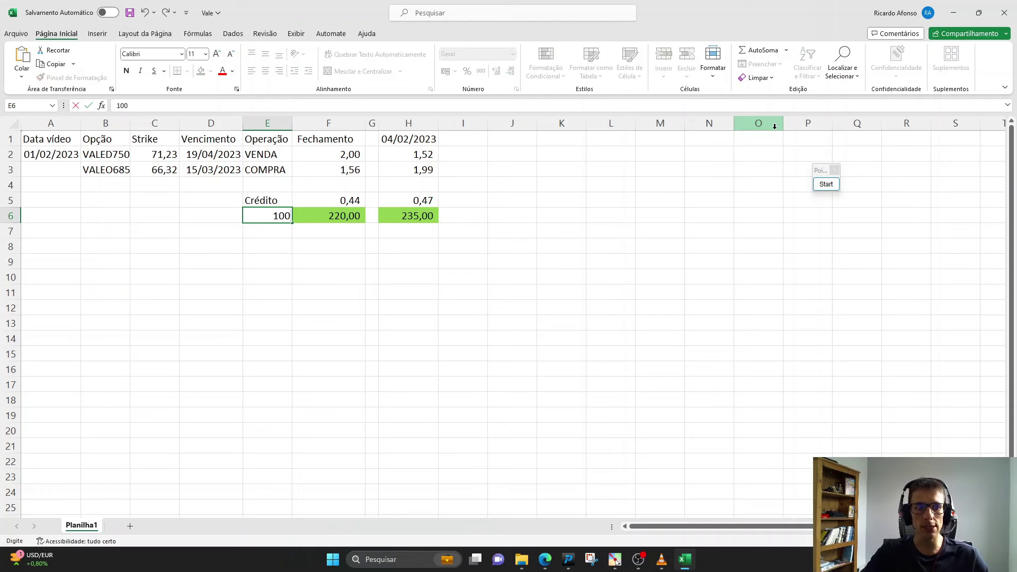
text(0)
key(Return)
key(Up)
key(Right)
key(Left)
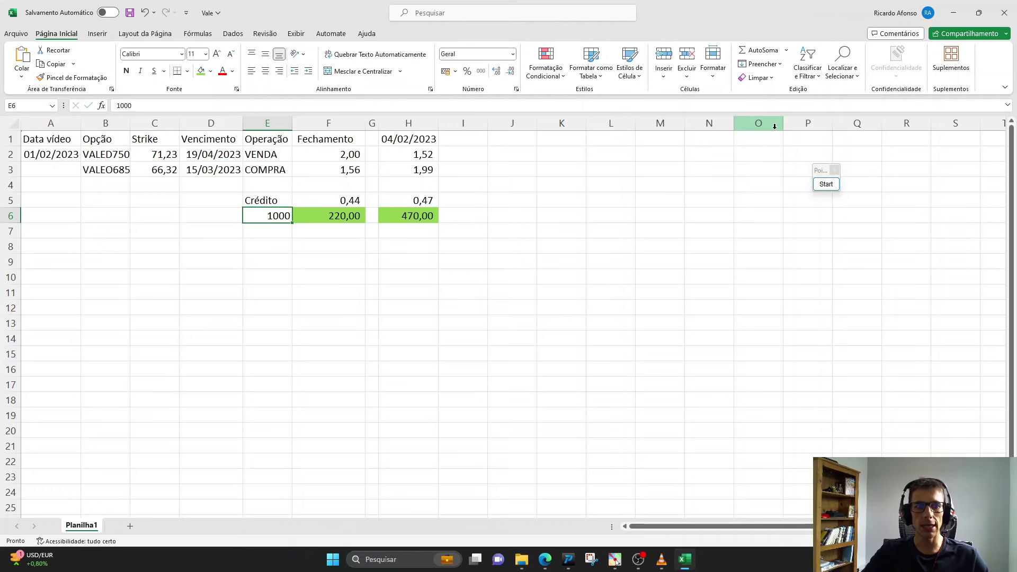
Change the multiplier in the F6 formula to 1000, giving =F5*1000, and recheck the formula
key(Right)
key(F2)
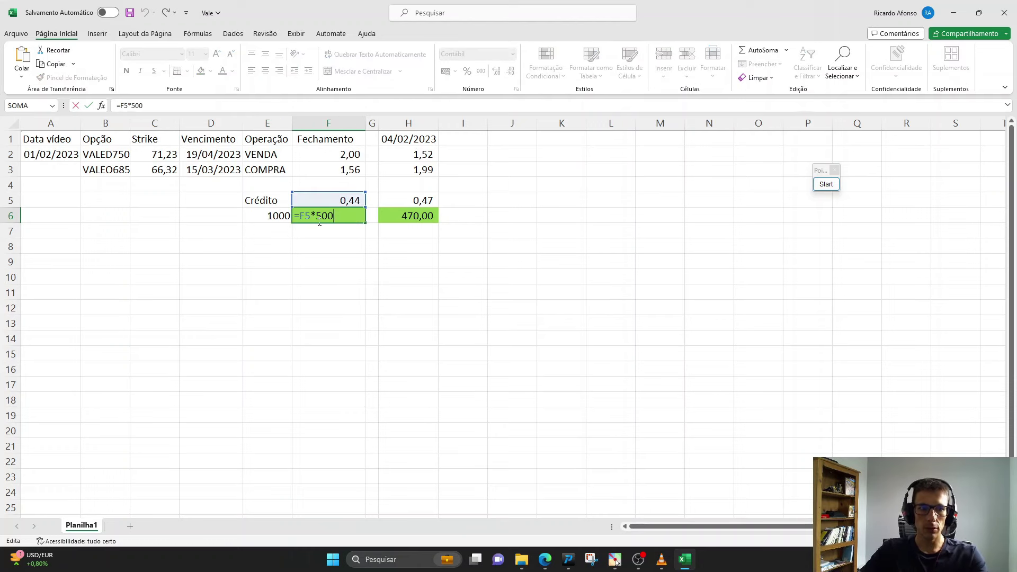
key(BackSpace)
key(BackSpace)
key(BackSpace)
text(1000)
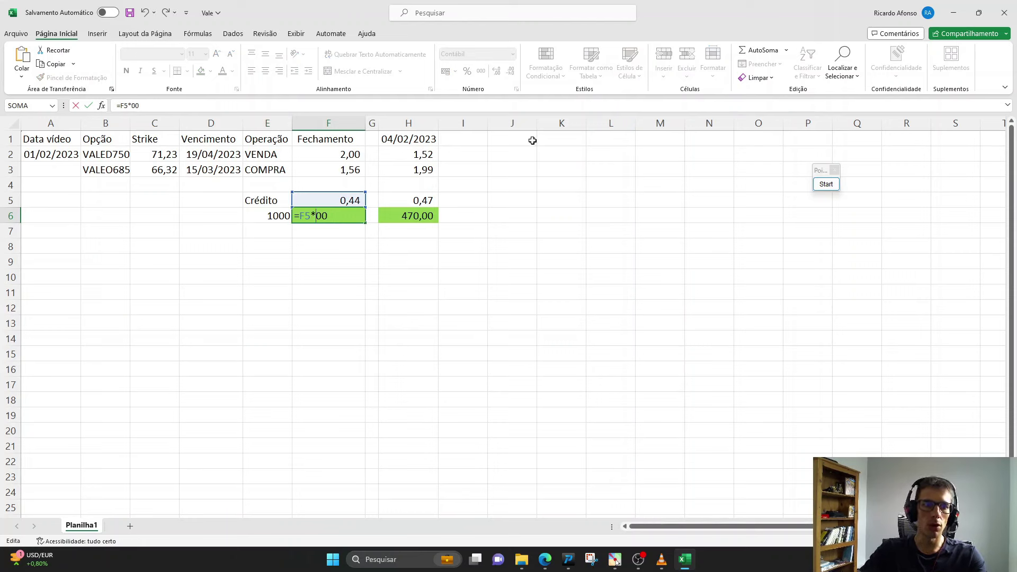
key(ctrl+Return)
key(F2)
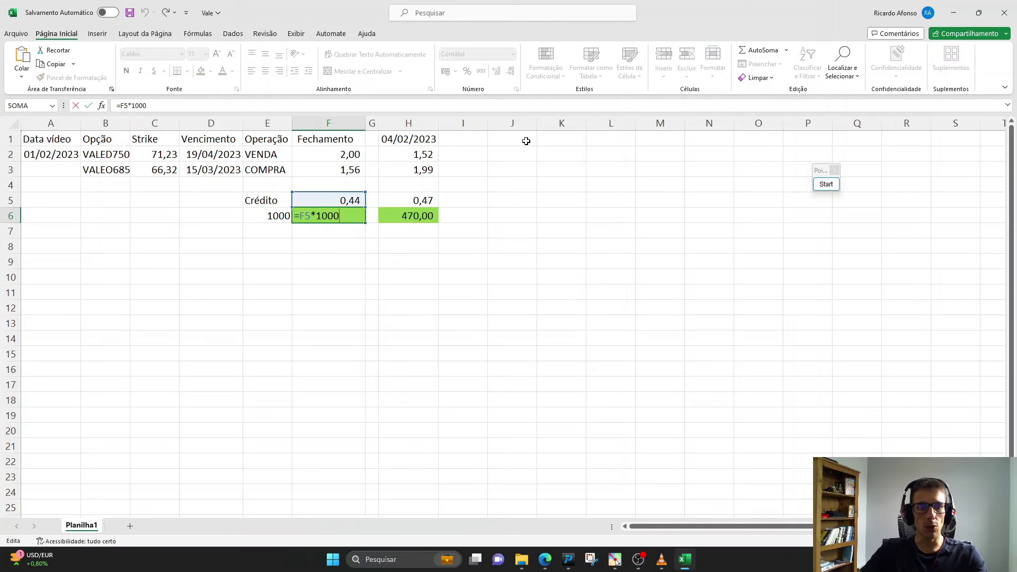
key(Escape)
Compare the totals in F6 and H6, and review the date in H1 and the VALEO685 strike in C3
click(427, 221)
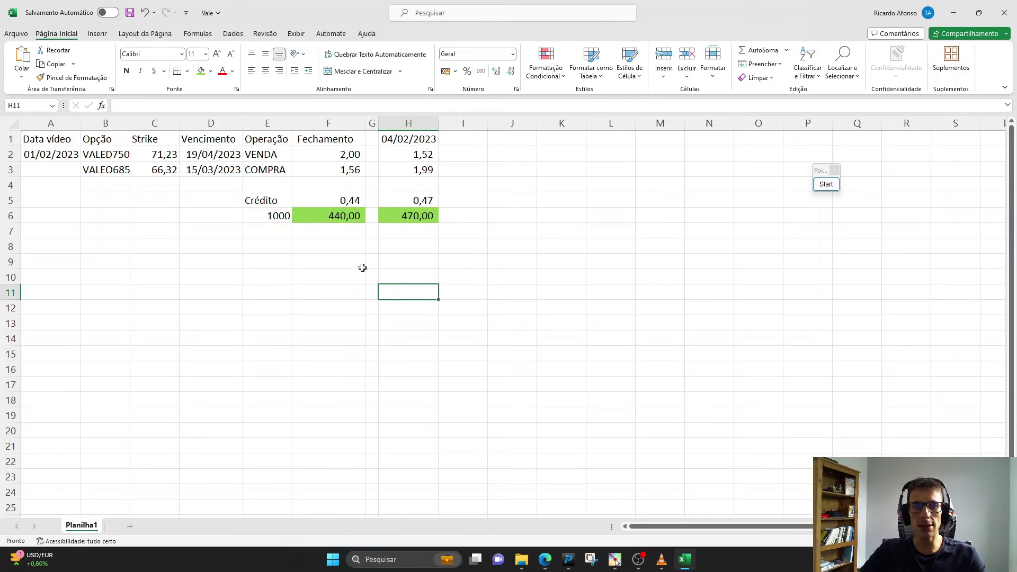
drag(342, 221, 421, 218)
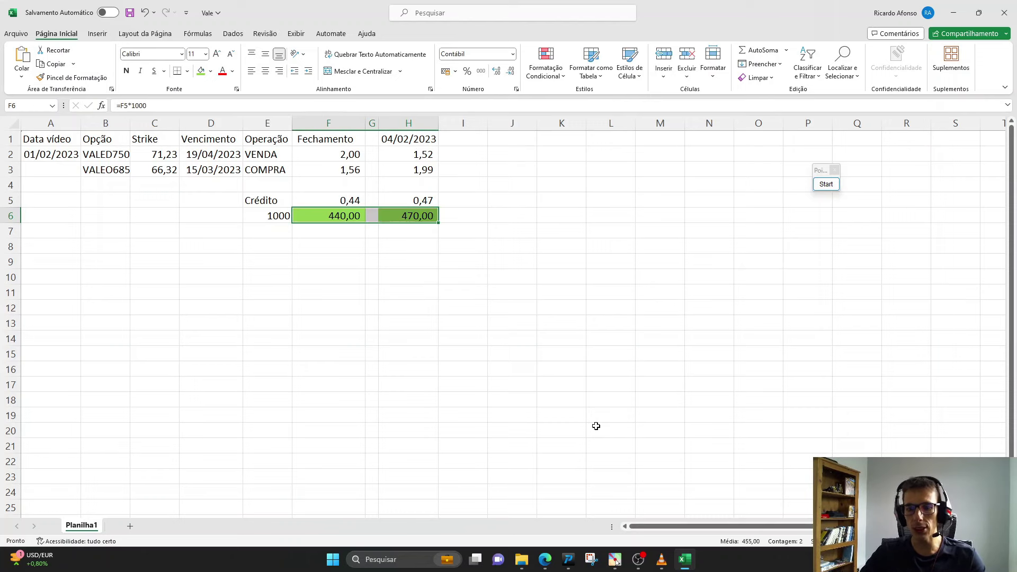
drag(533, 281, 562, 294)
click(422, 218)
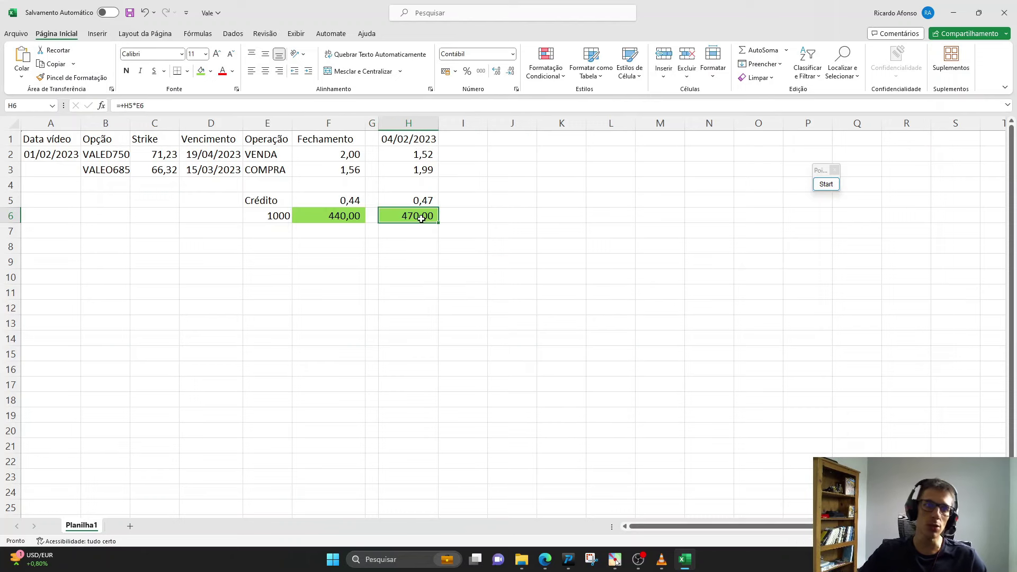
click(416, 138)
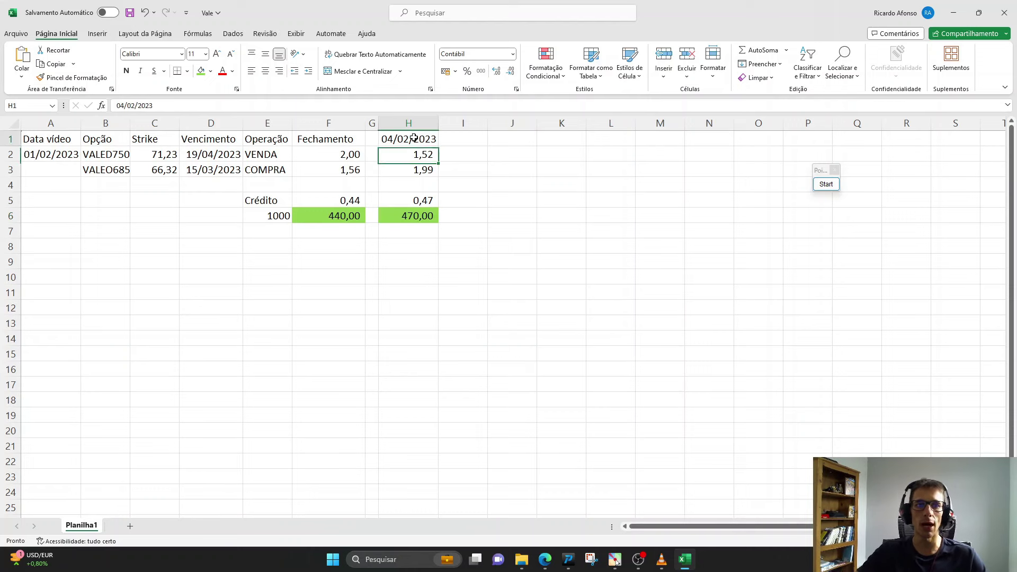
click(167, 172)
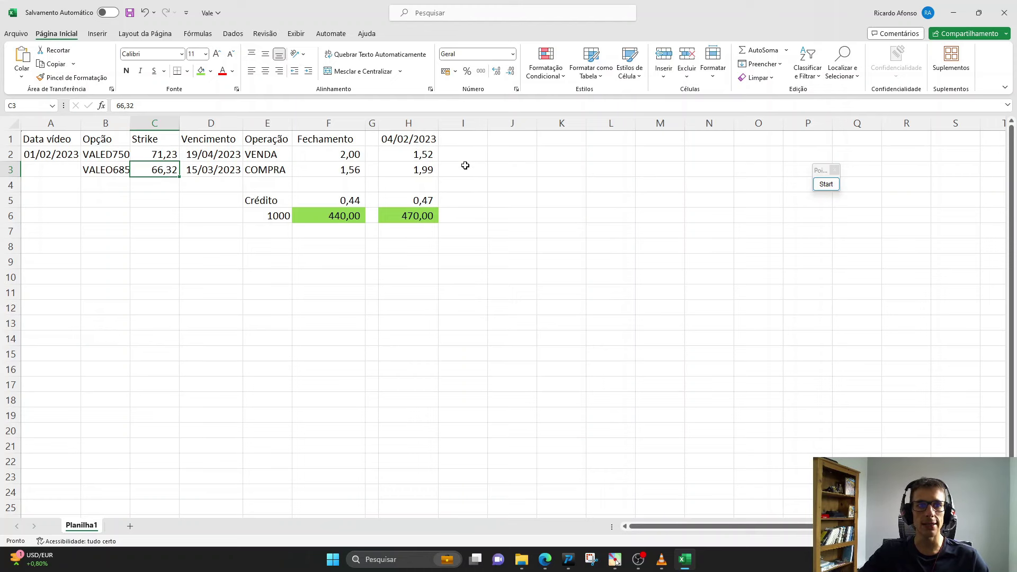
Clear the VALED750 price in H2 and enter the formula +64,00-C3 for VALEO685 in H3
click(412, 153)
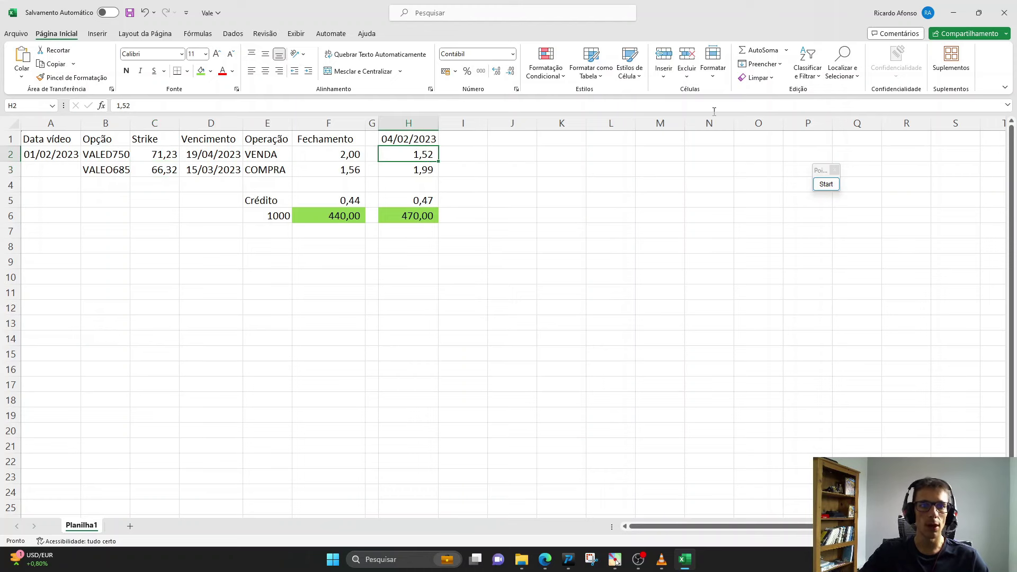
key(Delete)
key(Down)
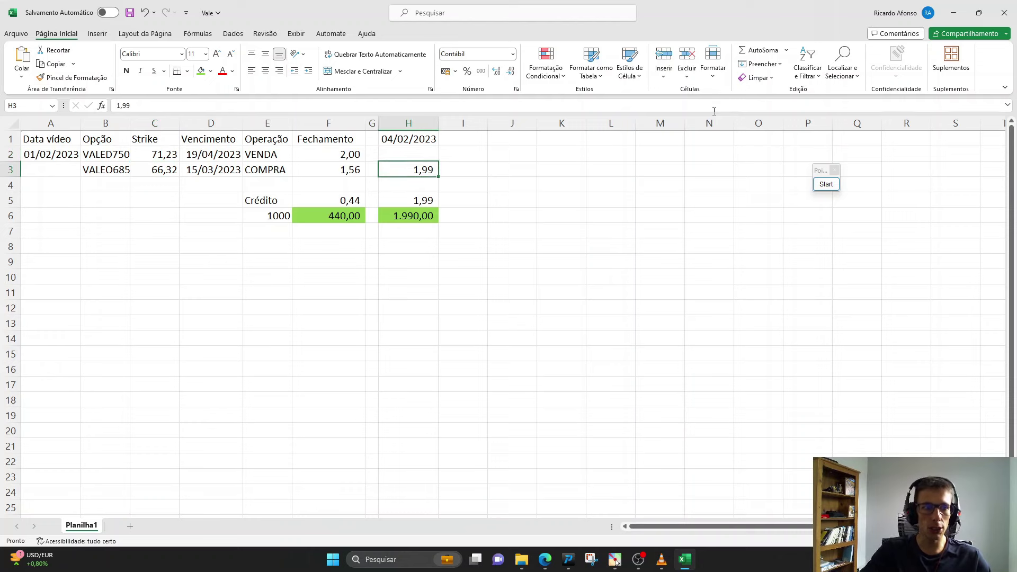
text(+64,00-)
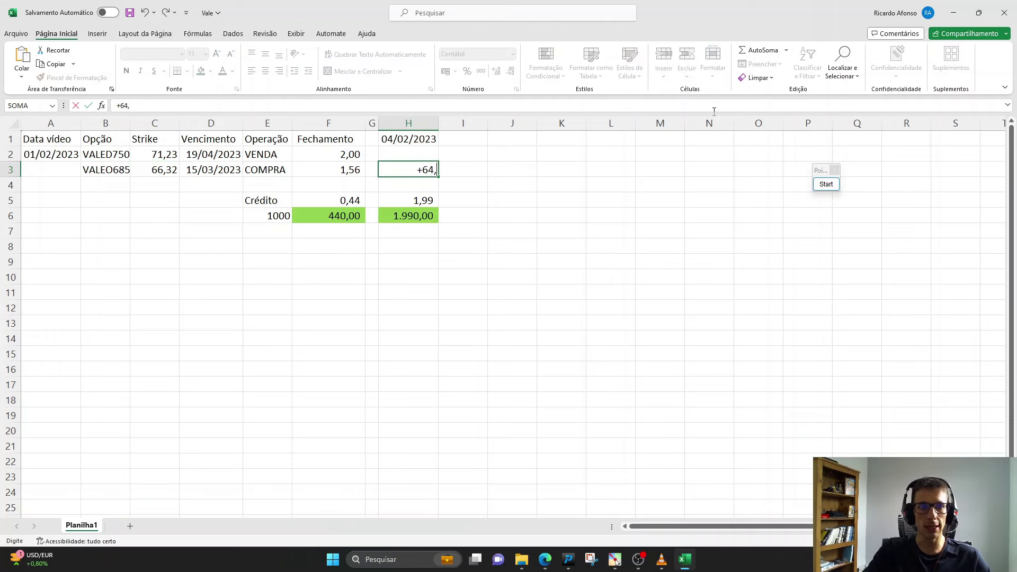
key(Left)
key(Left)
key(Left)
key(Left)
key(Left)
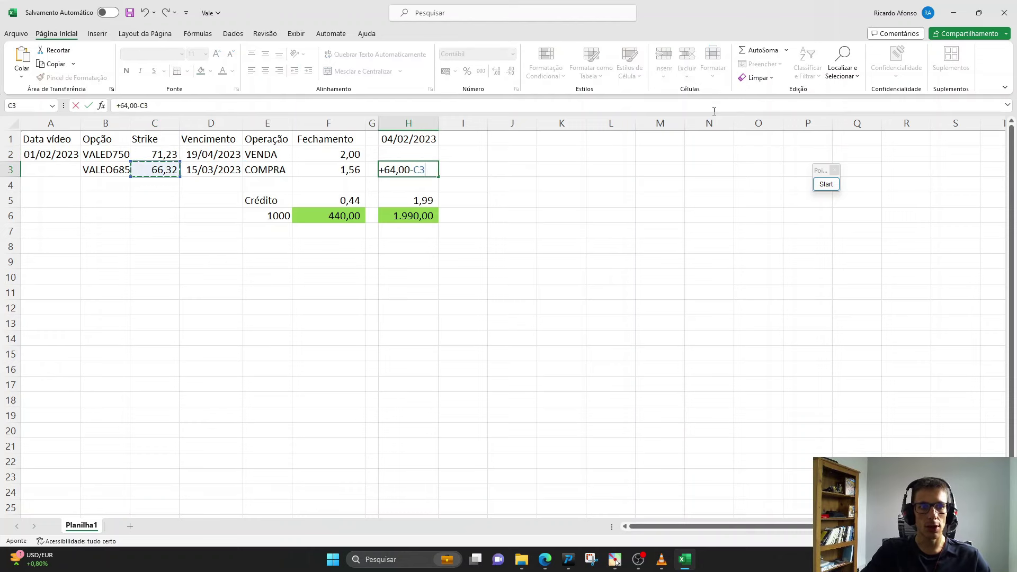
key(Return)
Set the 04/02/2023 credit in H5 to 2,32 and compare the totals in F6 and H6
key(Down)
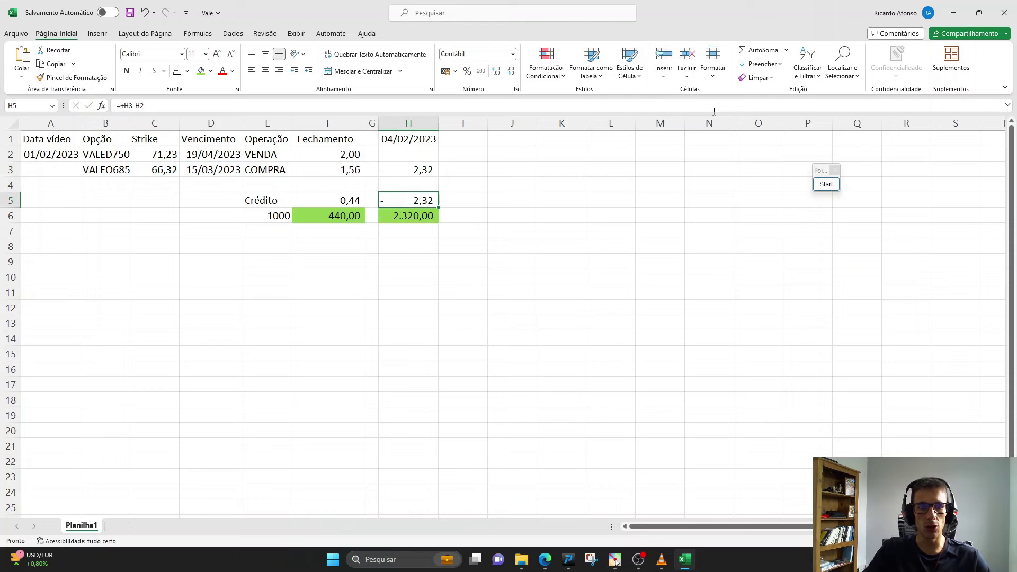
text(2,32)
key(Return)
key(Up)
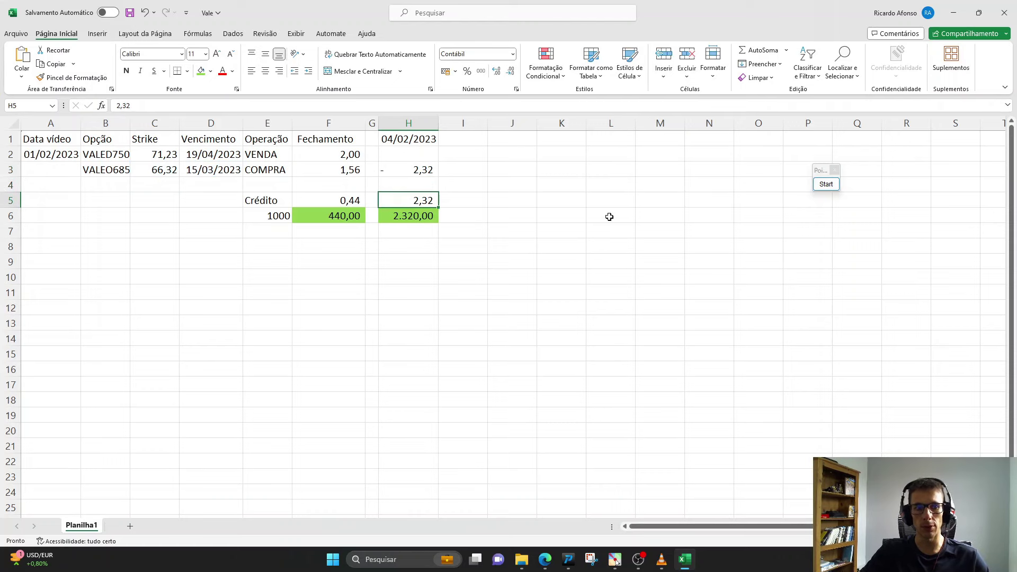
click(346, 216)
click(411, 216)
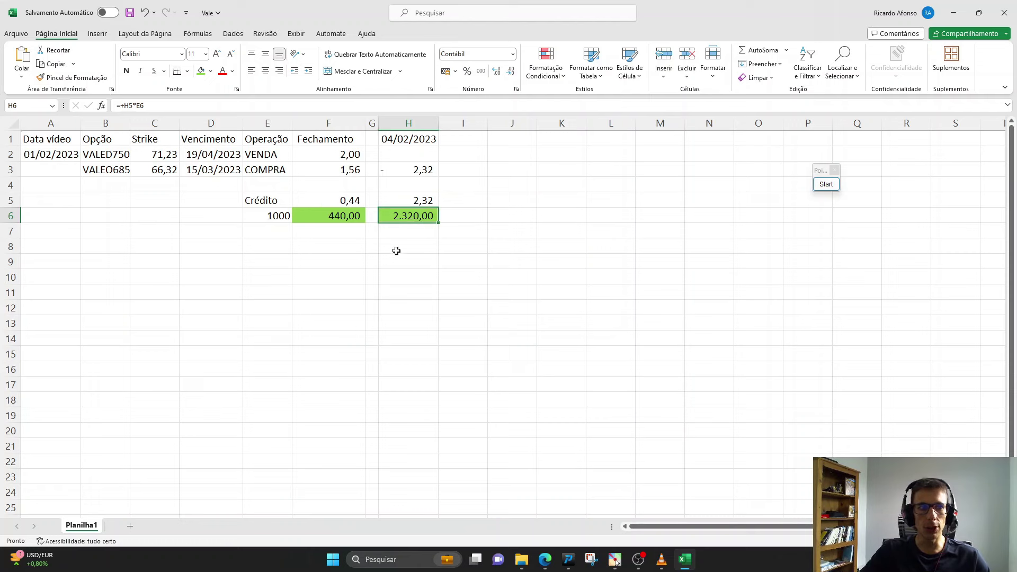
Change the share price in the H3 formula to 65, giving =65-C3
click(431, 173)
key(F2)
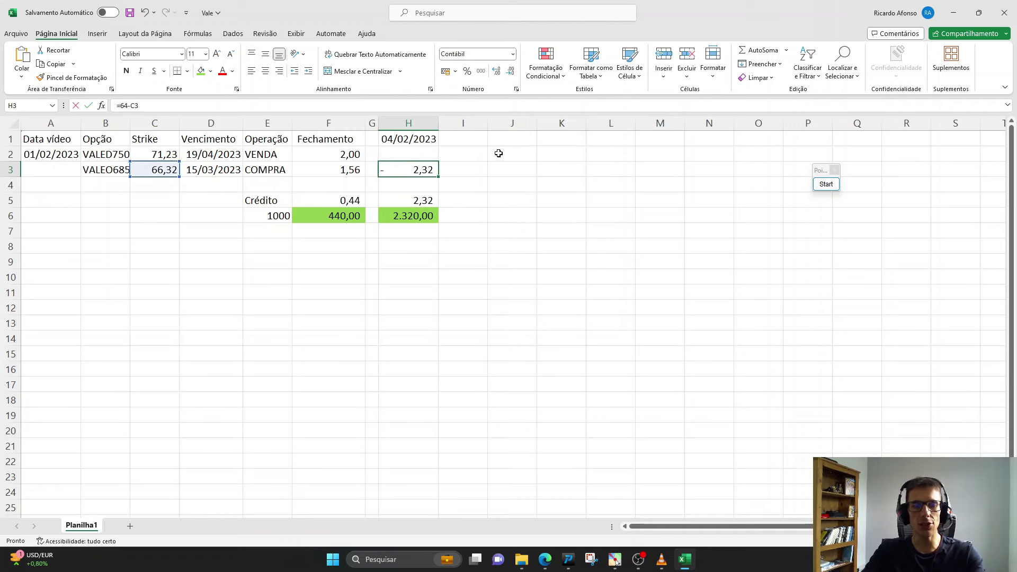
key(Delete)
key(Delete)
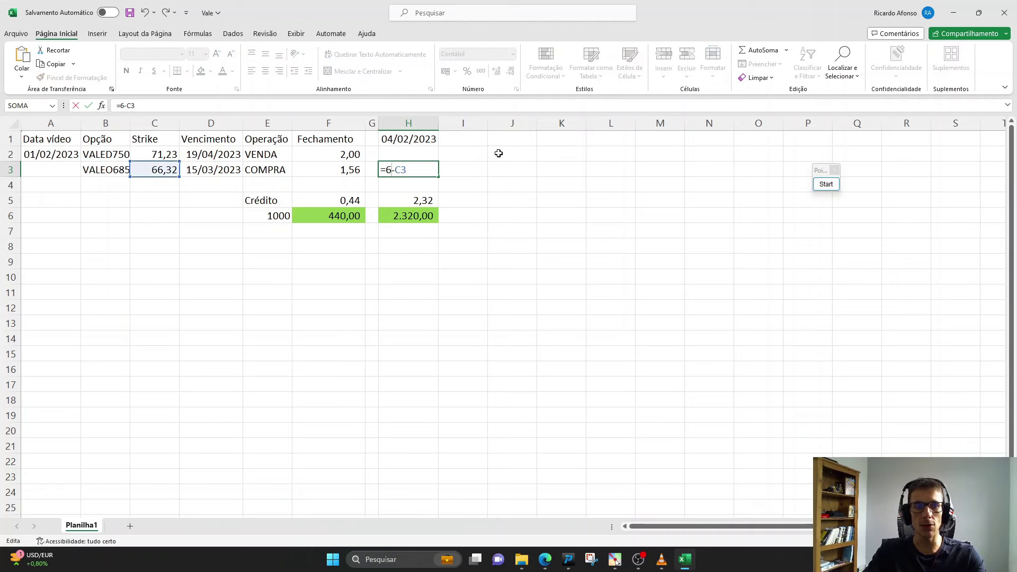
text(65)
key(Return)
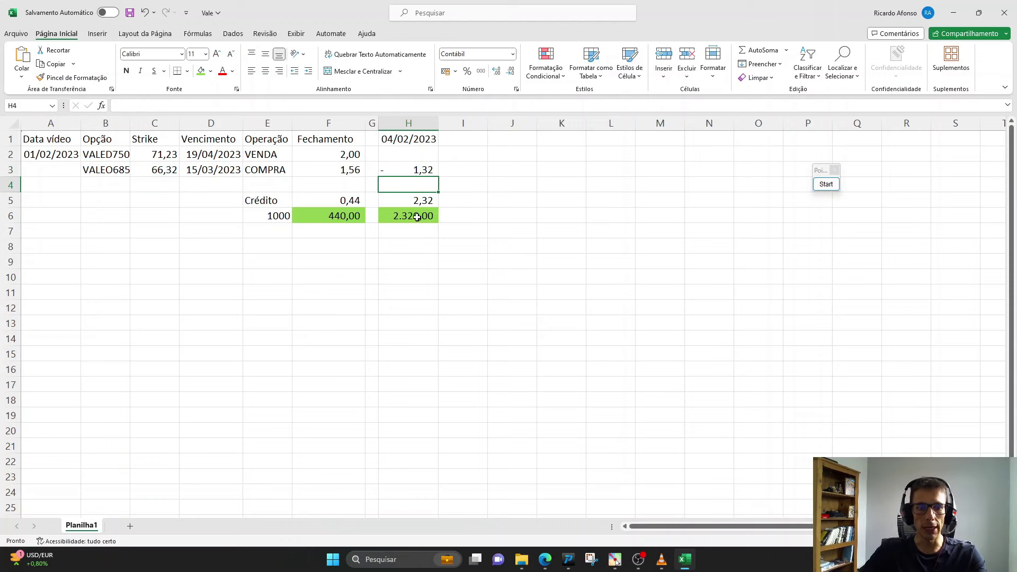
Set the 04/02/2023 credit in H5 to 1,32
click(424, 200)
text(1,32)
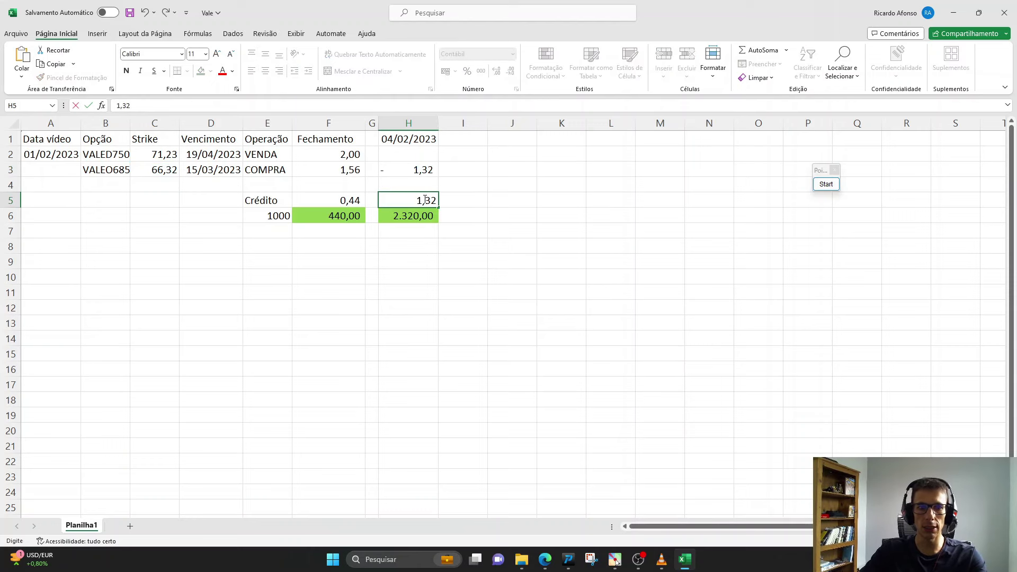
key(Return)
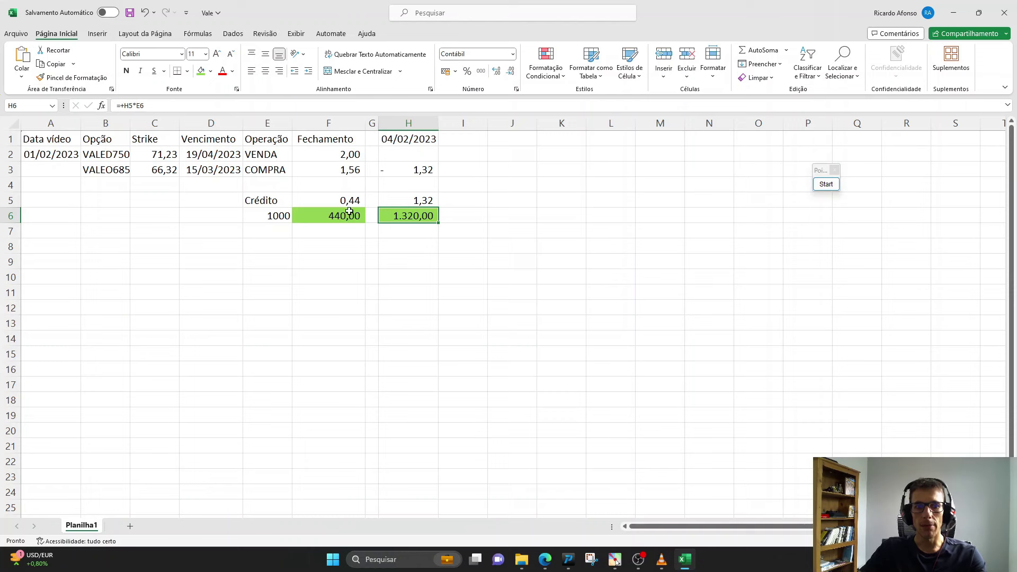
Set the quantity in E6 to 500
click(305, 219)
click(284, 221)
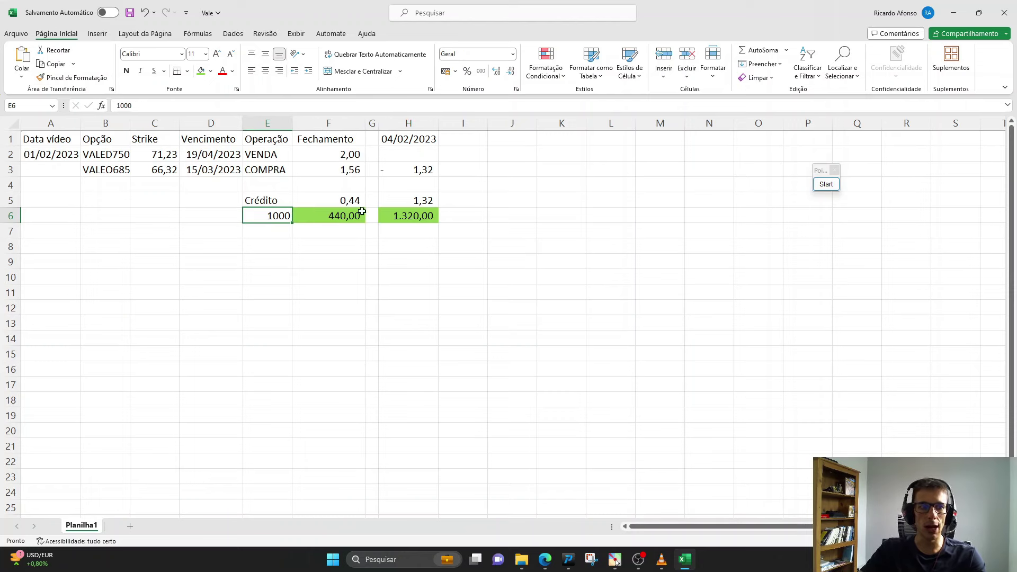
key(BackSpace)
text(500)
key(Return)
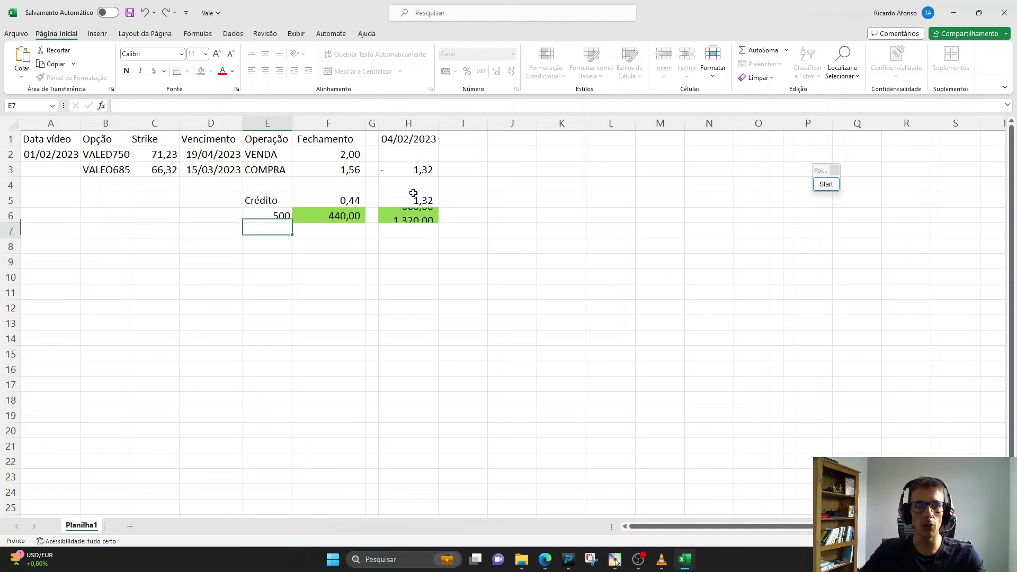
Change the multiplier in the F6 formula to 500, giving =F5*500, and recheck the formula
key(Up)
key(Right)
key(F2)
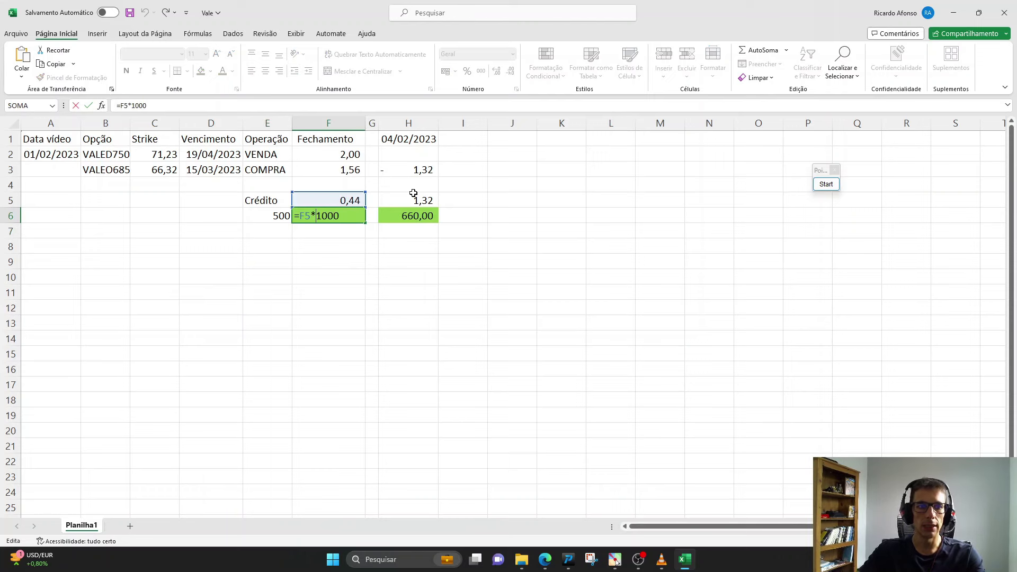
key(Delete)
key(Delete)
key(Delete)
text(500)
key(Return)
key(Up)
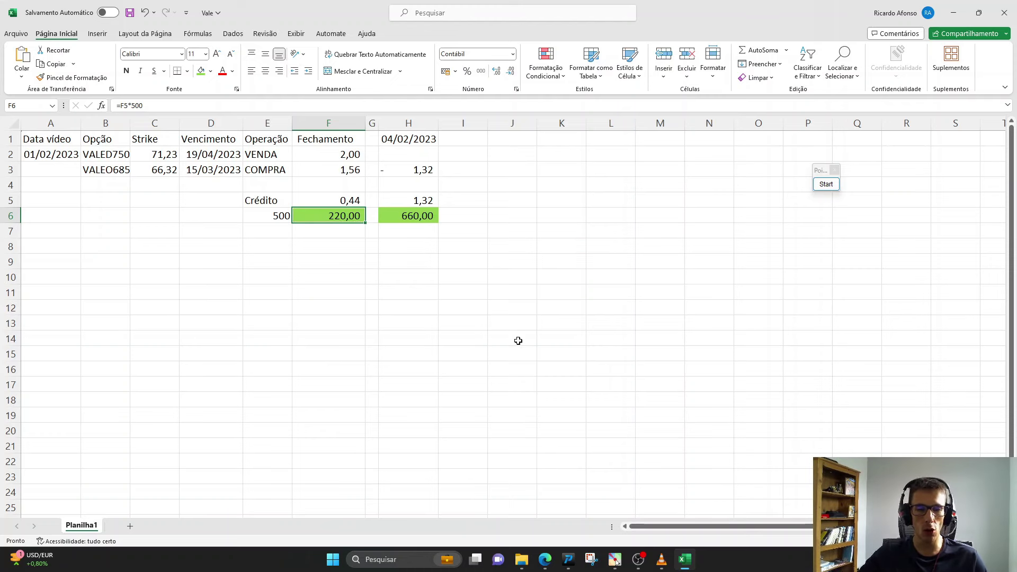
Compare the Fechamento total in F6 with the 04/02/2023 total in H6, and switch to the VALE3 daily chart in Profit
click(501, 341)
click(341, 217)
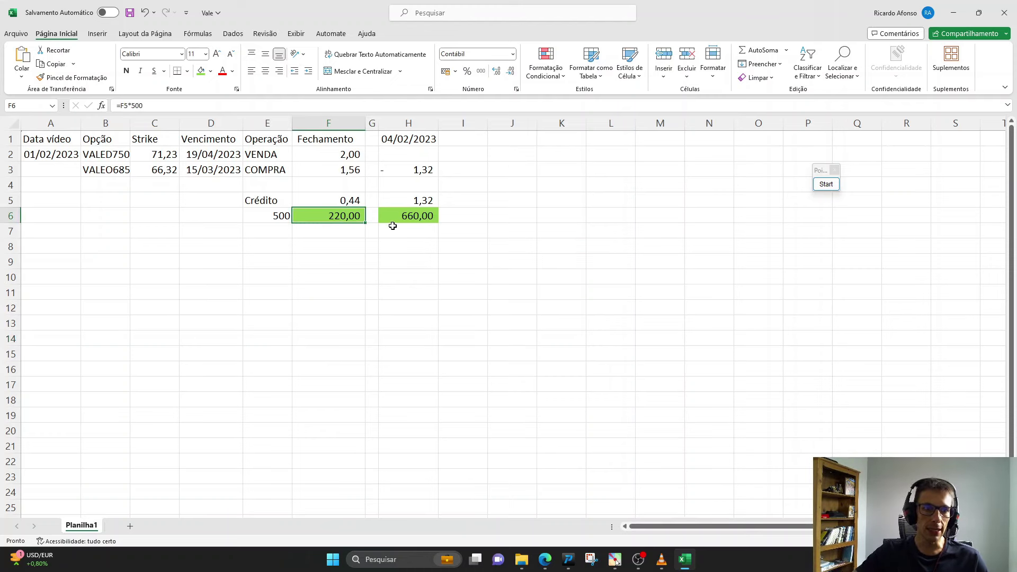
click(398, 216)
click(344, 218)
click(423, 309)
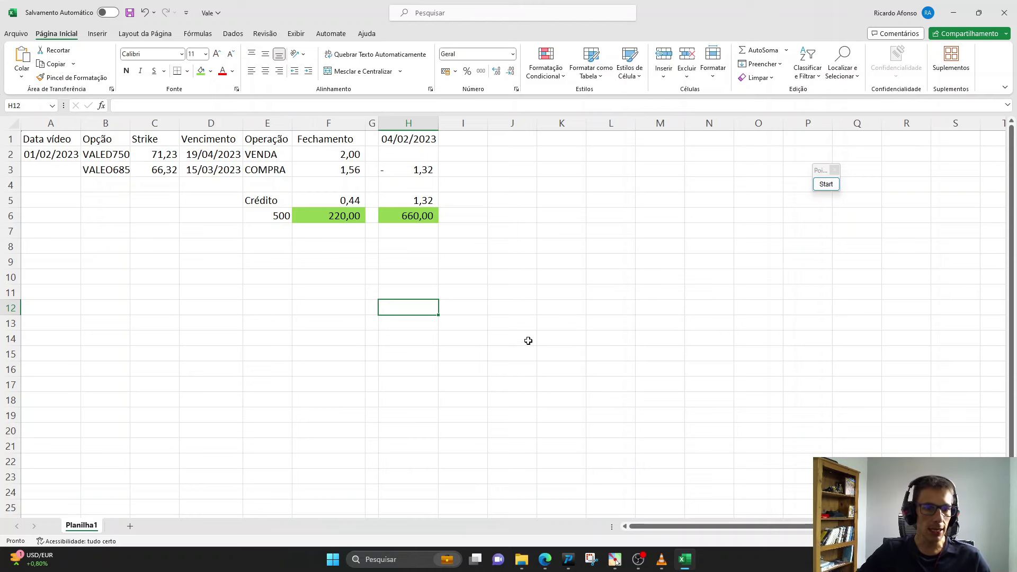
click(568, 560)
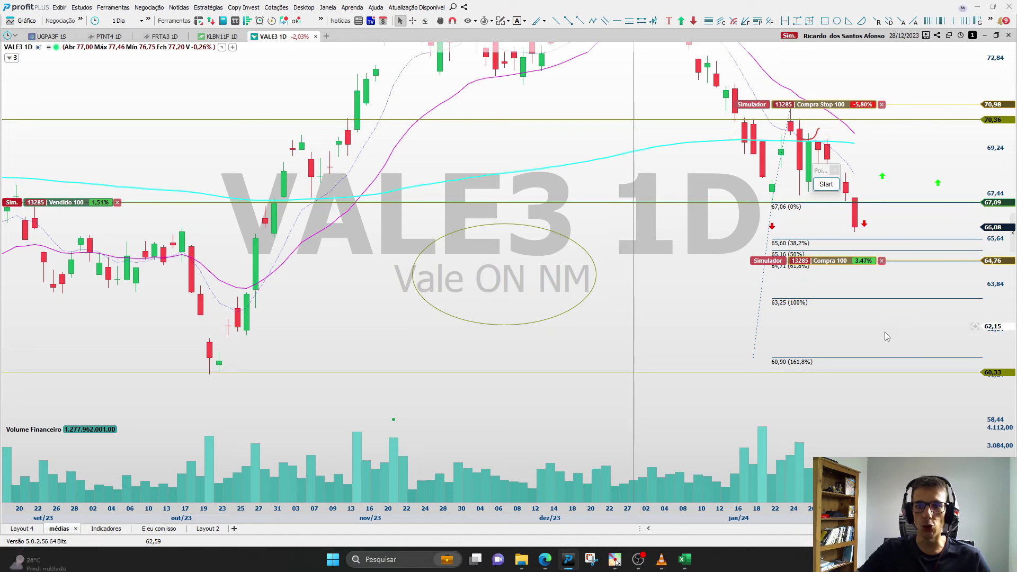